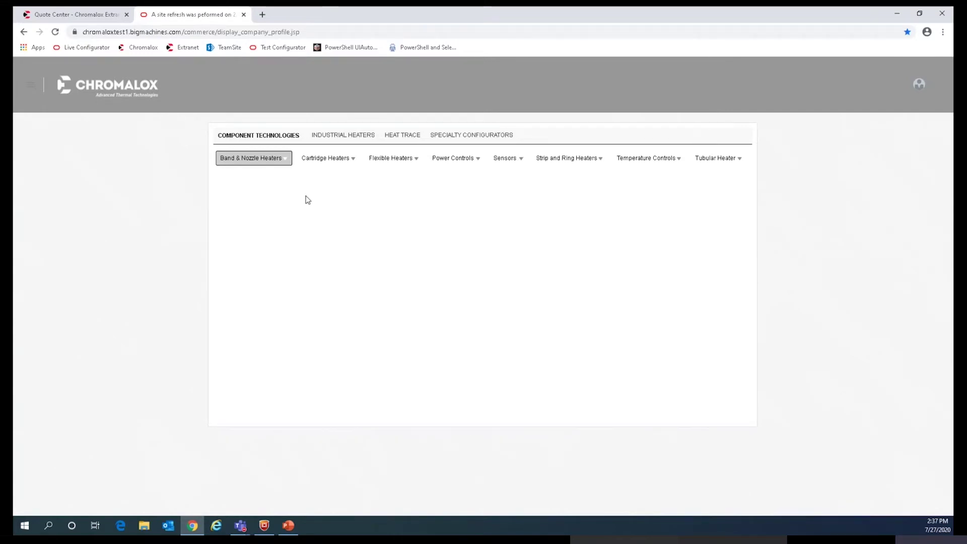
- Start a Boilers configuration under Industrial Heaters with initials SD and Product Data entry mode
{"action": "left_click", "coordinate": [346, 134]}
{"action": "left_click", "coordinate": [386, 172]}
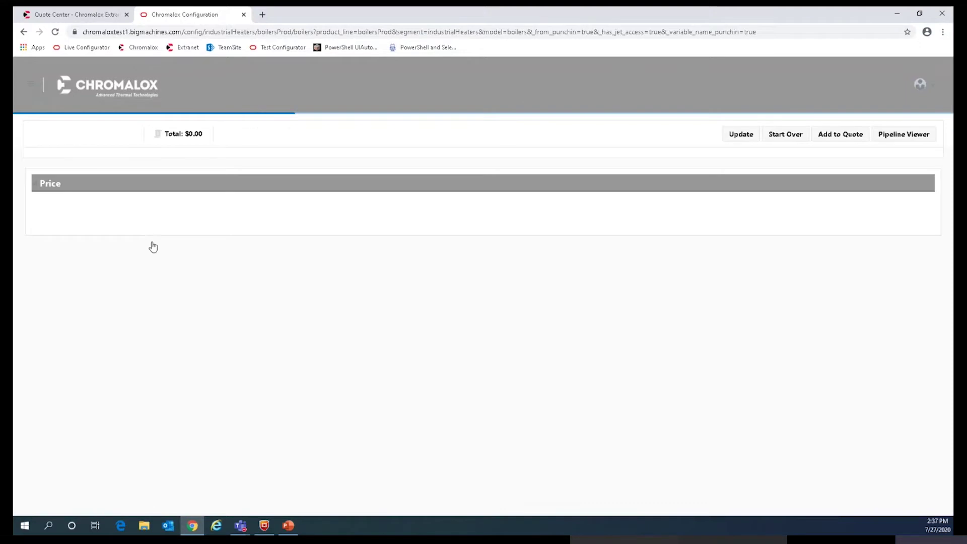
{"action": "left_click", "coordinate": [143, 241]}
{"action": "left_click", "coordinate": [151, 261]}
{"action": "left_click", "coordinate": [147, 277]}
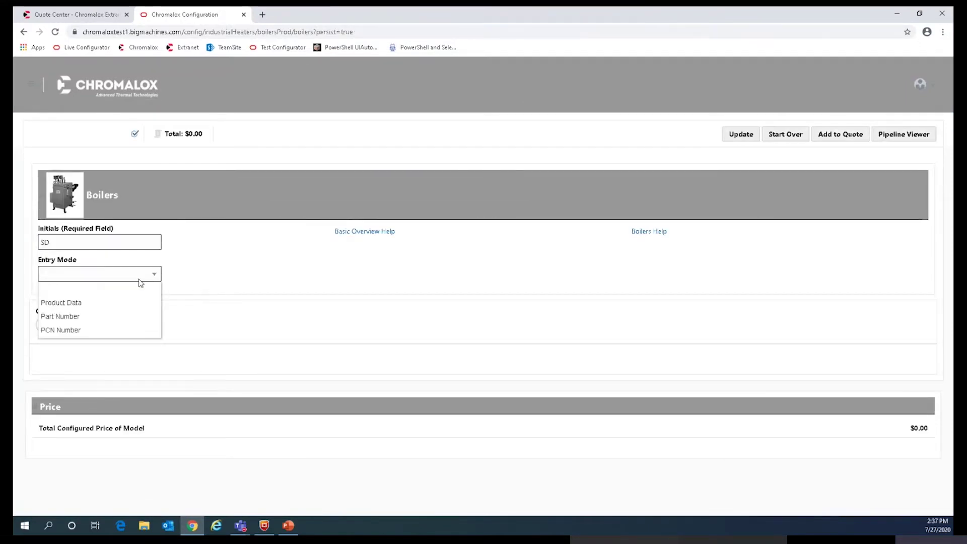
{"action": "left_click", "coordinate": [81, 303]}
- Choose the CAS boiler model with 100 psig design pressure and a 20 kW rating
{"action": "scroll", "coordinate": [82, 305], "scroll_direction": "down", "scroll_amount": 5}
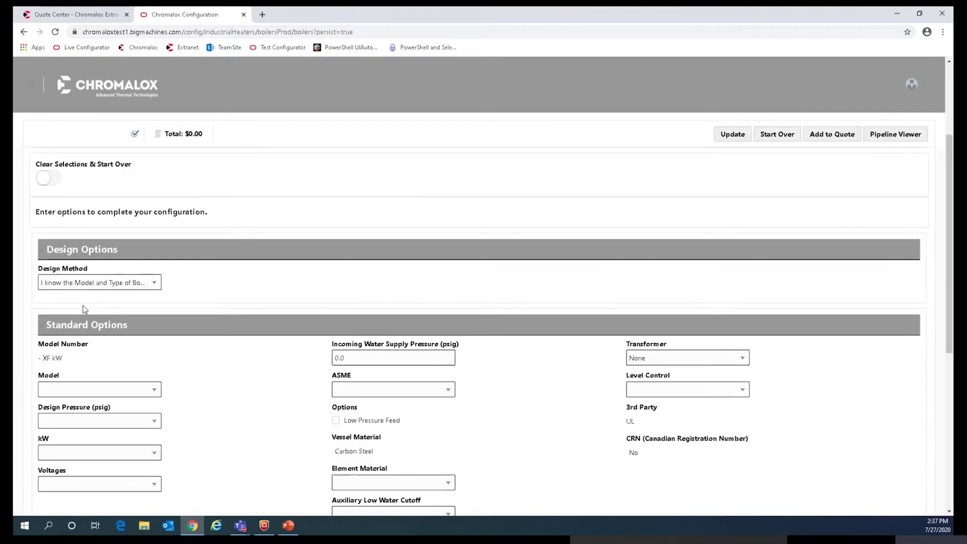
{"action": "left_click", "coordinate": [78, 340]}
{"action": "left_click", "coordinate": [61, 369]}
{"action": "left_click", "coordinate": [67, 373]}
{"action": "left_click", "coordinate": [59, 401]}
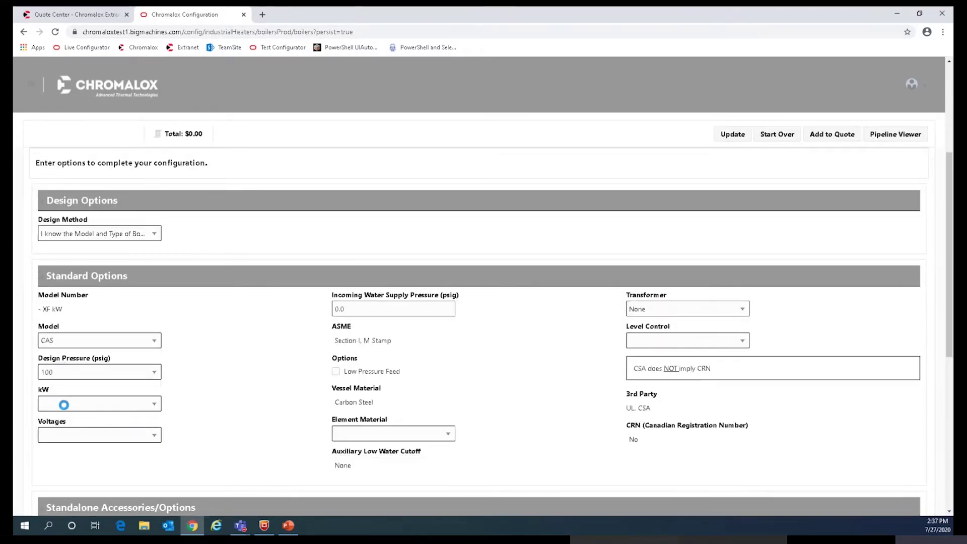
{"action": "left_click", "coordinate": [67, 441]}
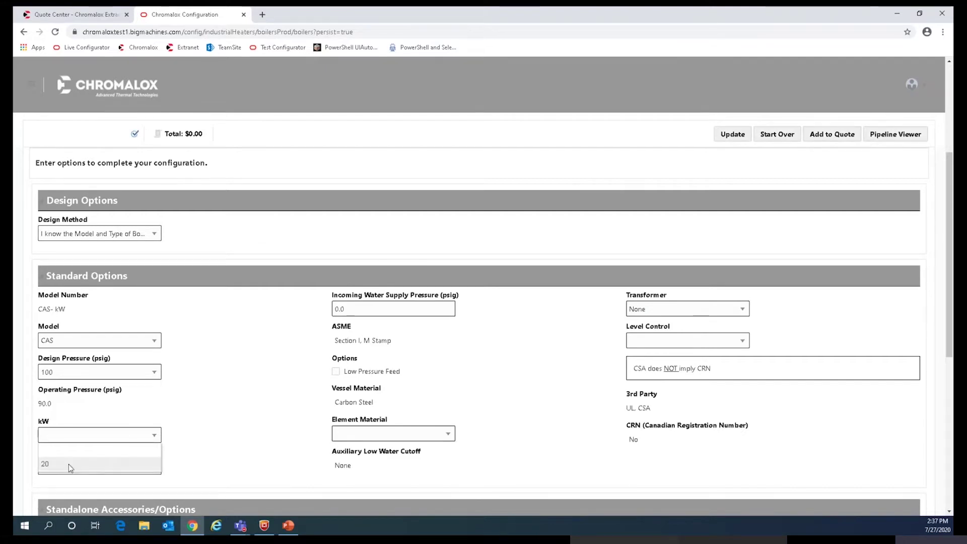
{"action": "left_click", "coordinate": [68, 463]}
- Set 240V/Single Phase voltage, 20 psig supply, copper elements and Electronic Probe level control
{"action": "scroll", "coordinate": [84, 449], "scroll_direction": "down", "scroll_amount": 2}
{"action": "left_click", "coordinate": [82, 401]}
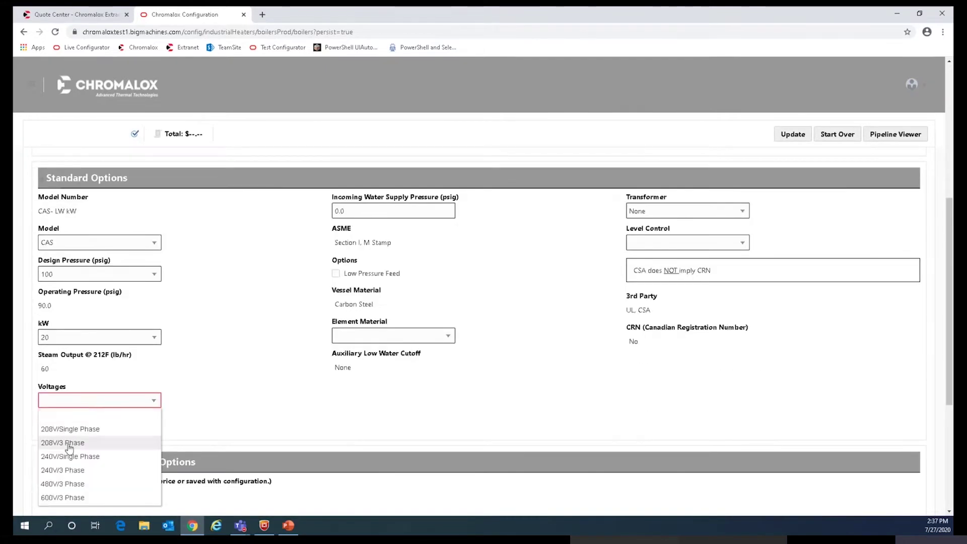
{"action": "left_click", "coordinate": [66, 457]}
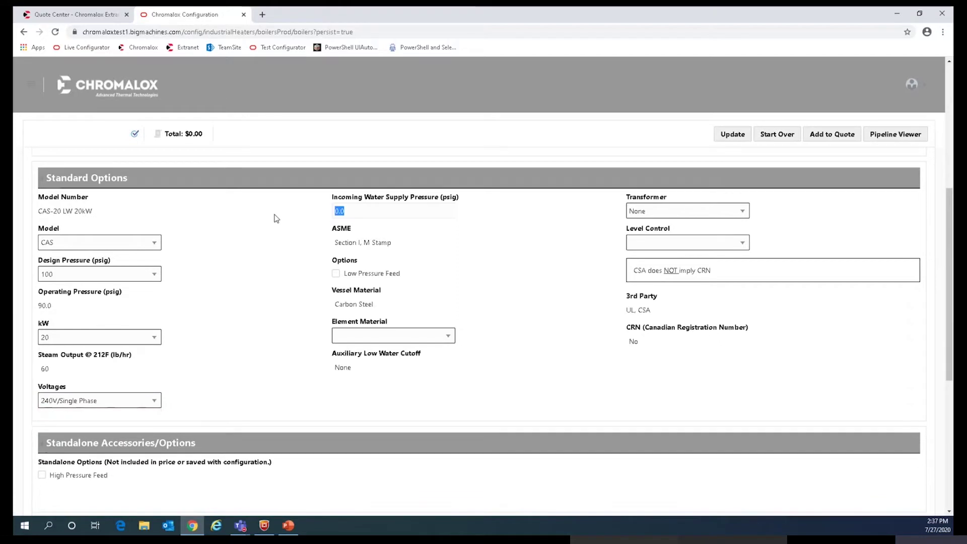
{"action": "type", "text": "20"}
{"action": "left_click", "coordinate": [398, 336]}
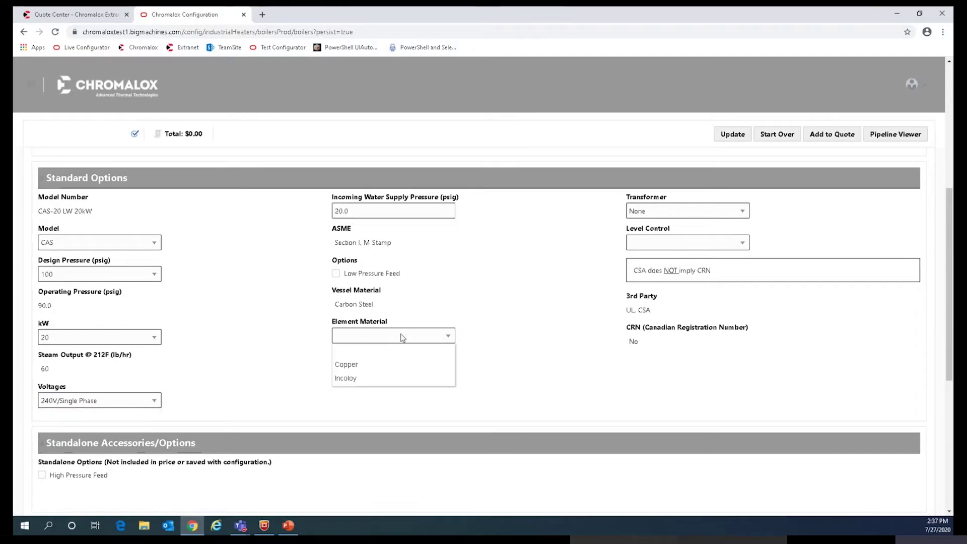
{"action": "left_click", "coordinate": [384, 362]}
{"action": "left_click", "coordinate": [633, 244]}
{"action": "left_click", "coordinate": [634, 269]}
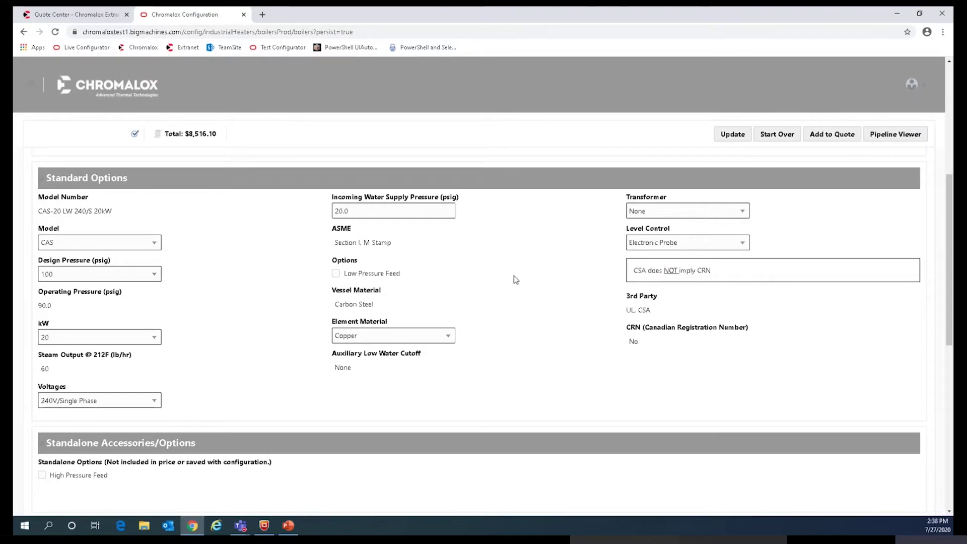
{"action": "scroll", "coordinate": [236, 260], "scroll_direction": "up", "scroll_amount": 5}
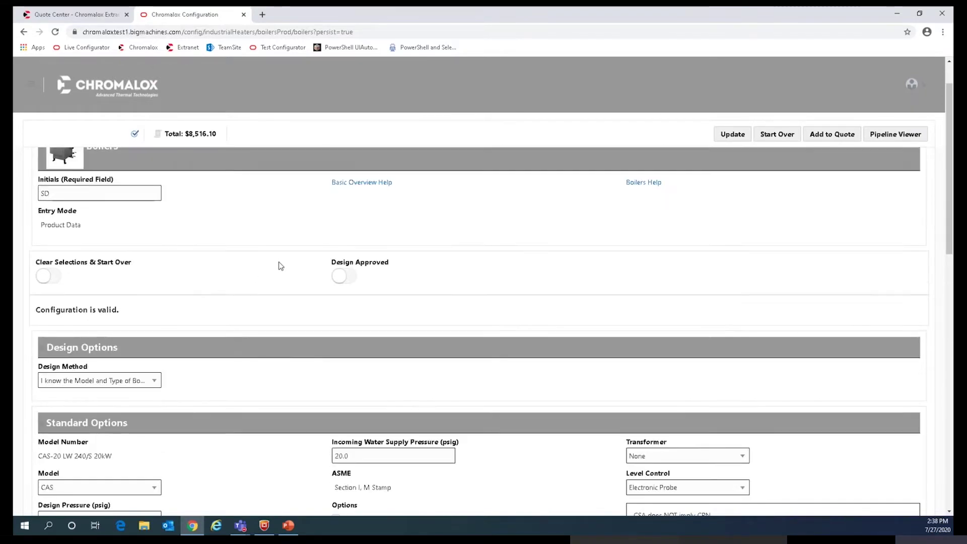
- Approve the CAS-20 boiler design, part 306922524, and add it to the quote at $8,516.10
{"action": "left_click", "coordinate": [343, 276]}
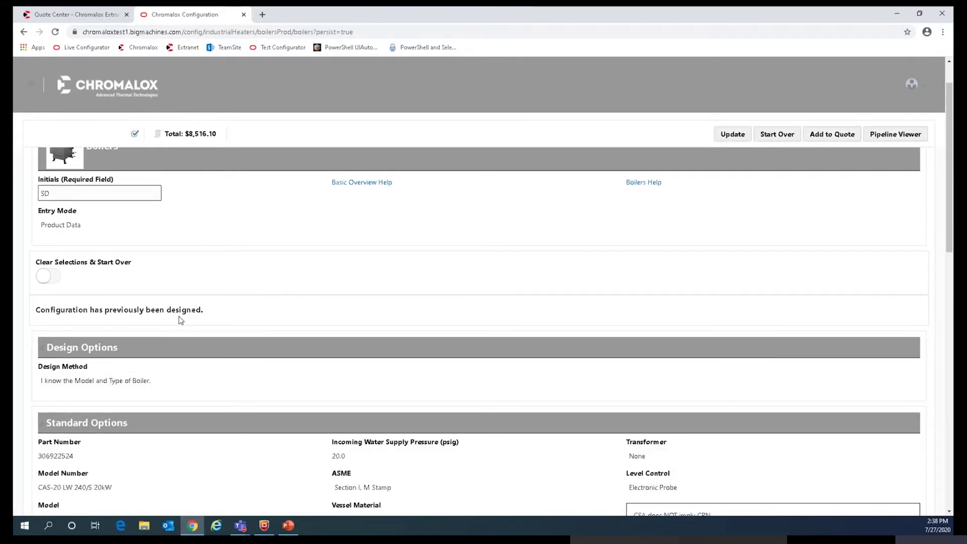
{"action": "double_click", "coordinate": [62, 460]}
{"action": "left_click", "coordinate": [399, 285]}
{"action": "scroll", "coordinate": [448, 302], "scroll_direction": "up", "scroll_amount": 1}
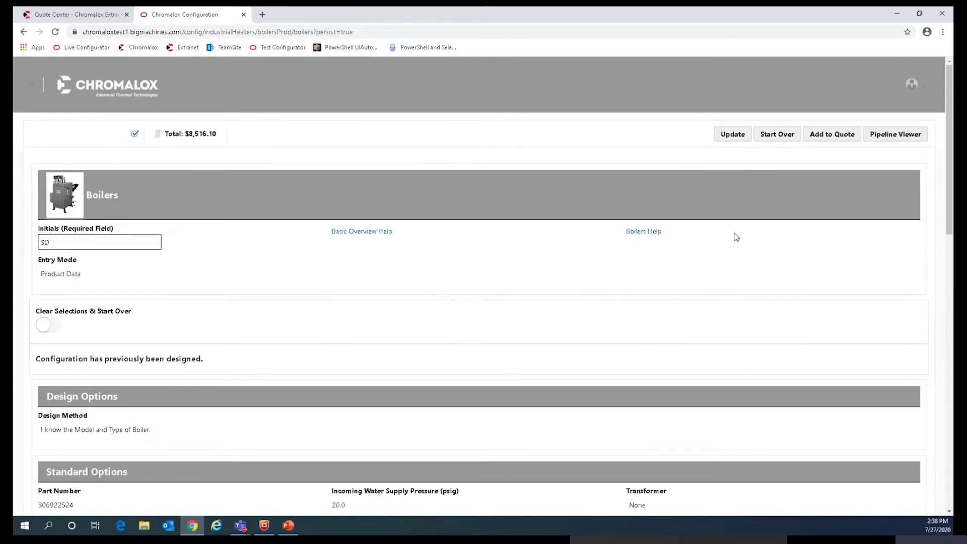
{"action": "left_click", "coordinate": [827, 134]}
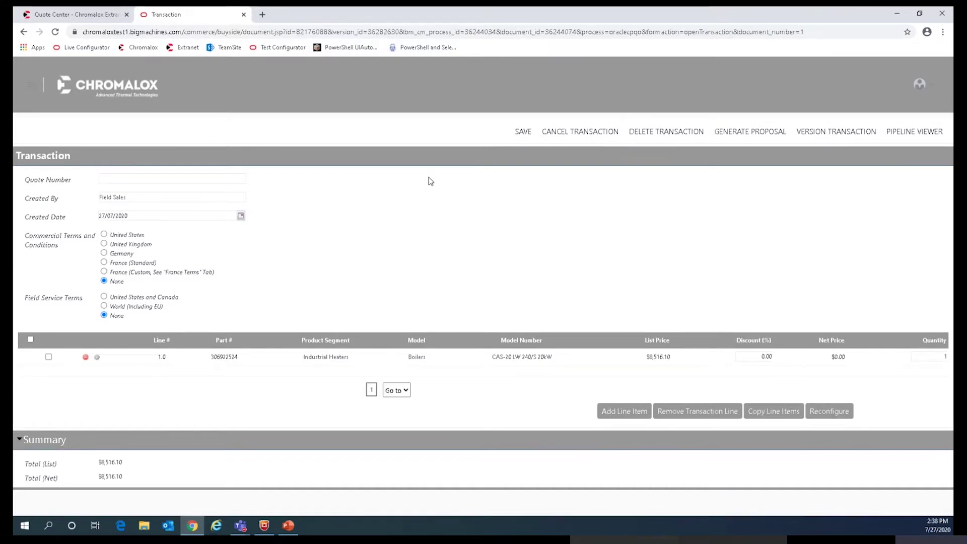
- Set the quote number to 123456-00
{"action": "left_click", "coordinate": [201, 180]}
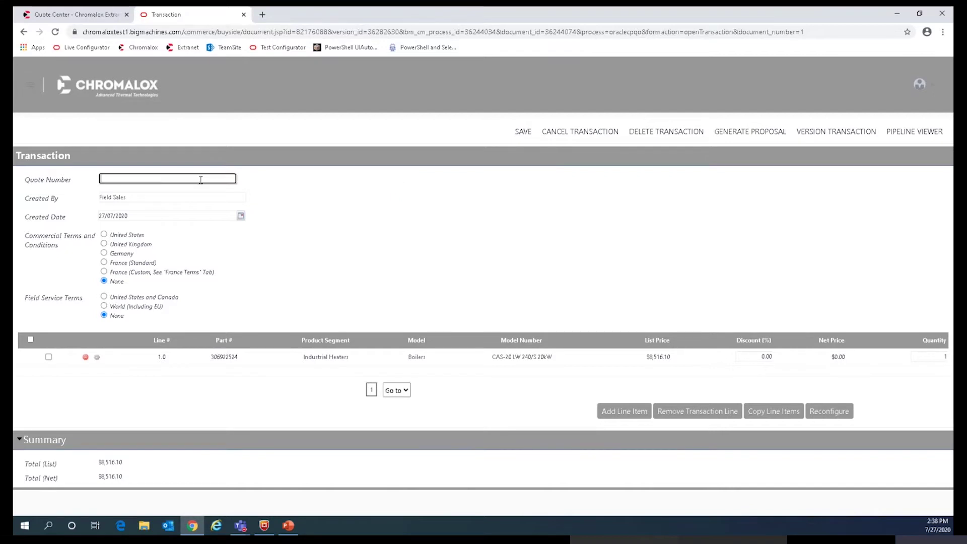
{"action": "type", "text": "123456"}
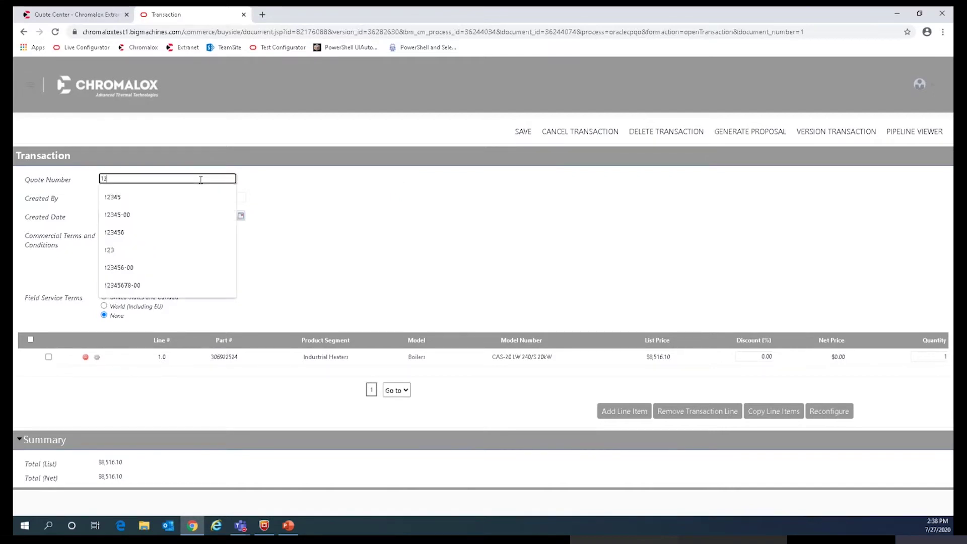
{"action": "key", "text": "Down"}
{"action": "key", "text": "Down"}
{"action": "key", "text": "Return"}
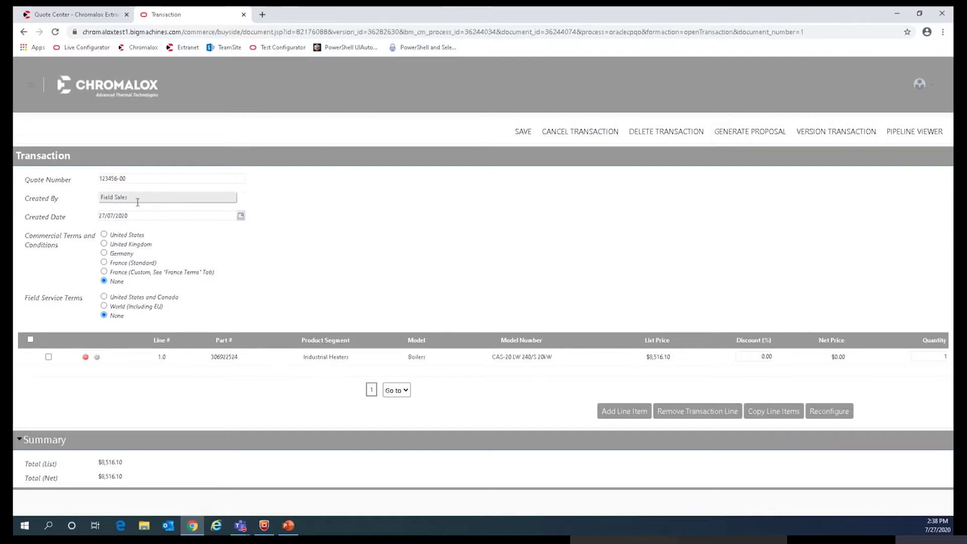
- Replace the Created By entry with the creator's name and set United States commercial terms
{"action": "left_click_drag", "start_coordinate": [136, 198], "coordinate": [97, 204]}
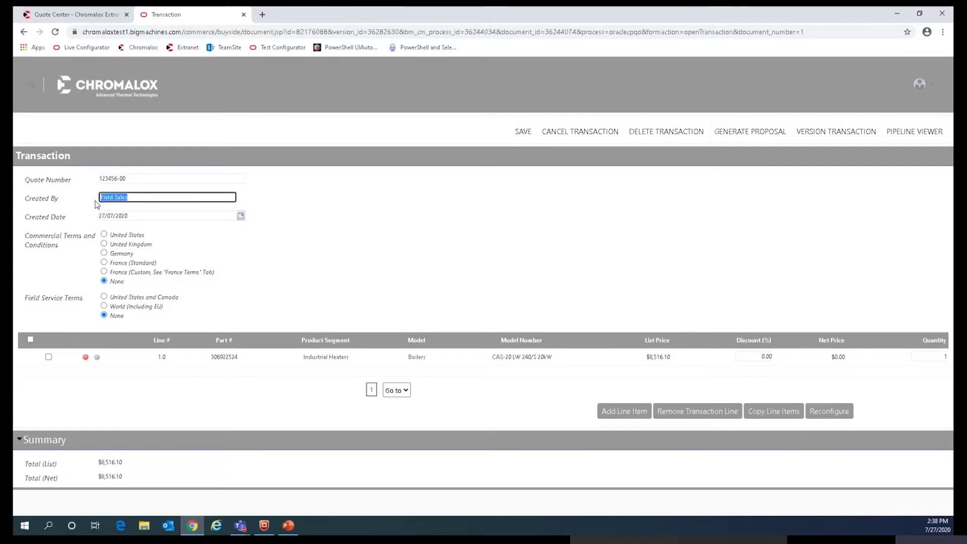
{"action": "type", "text": "Sam Dobos"}
{"action": "left_click", "coordinate": [371, 247]}
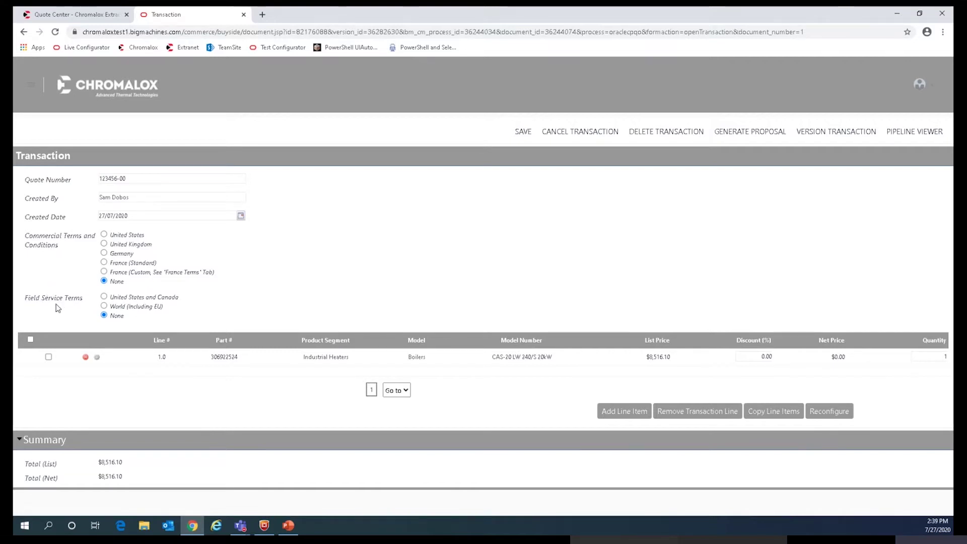
{"action": "left_click", "coordinate": [104, 234]}
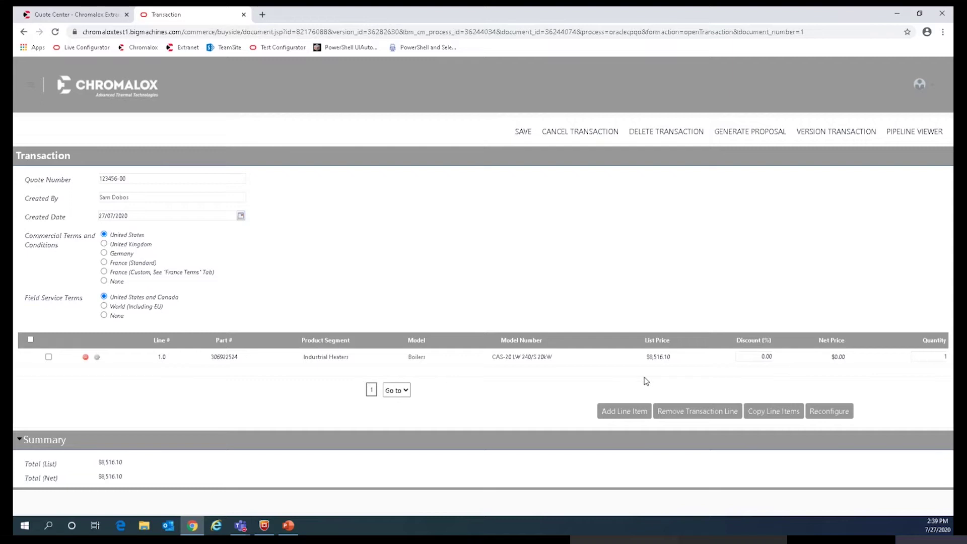
- Give the boiler line a 15% discount and quantity 2, then save the quote
{"action": "left_click", "coordinate": [761, 357]}
{"action": "type", "text": "15"}
{"action": "left_click", "coordinate": [925, 358]}
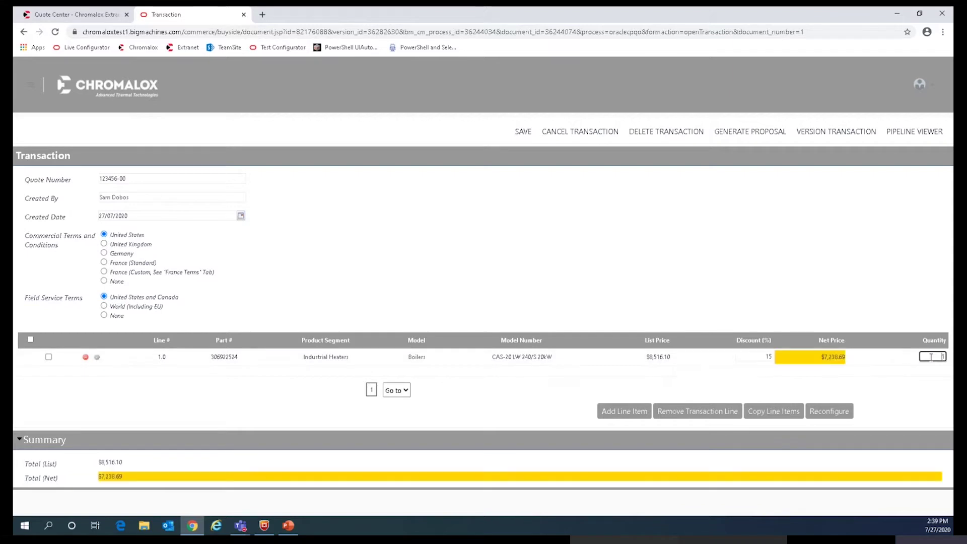
{"action": "left_click", "coordinate": [816, 292]}
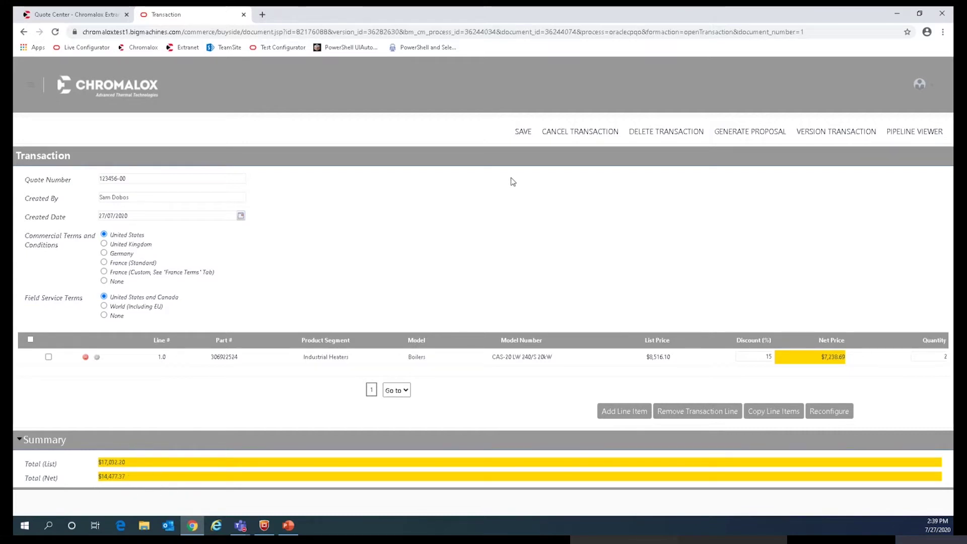
{"action": "left_click", "coordinate": [523, 135]}
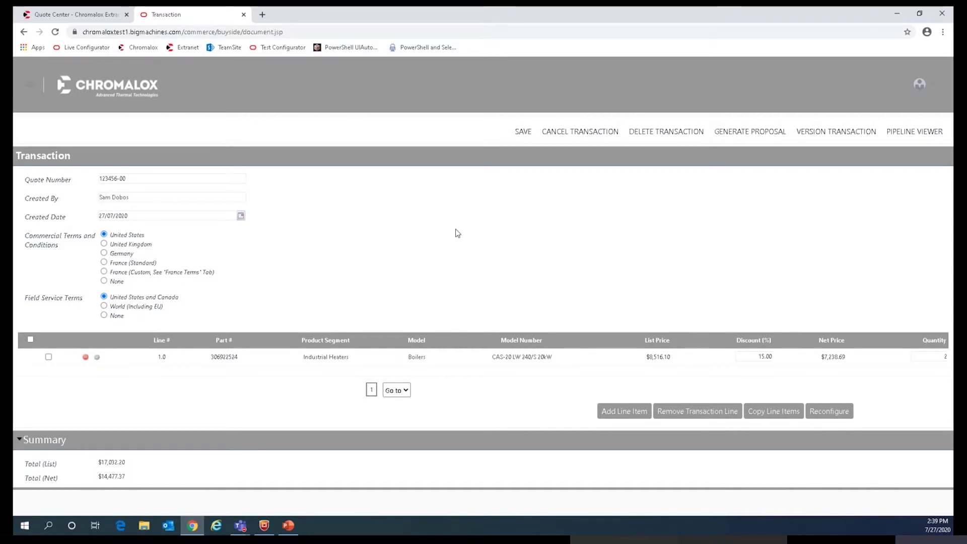
{"action": "left_click", "coordinate": [522, 131]}
- Make 2 copies of the boiler line, then remove the extra line 3.0
{"action": "left_click", "coordinate": [768, 412]}
{"action": "double_click", "coordinate": [489, 150]}
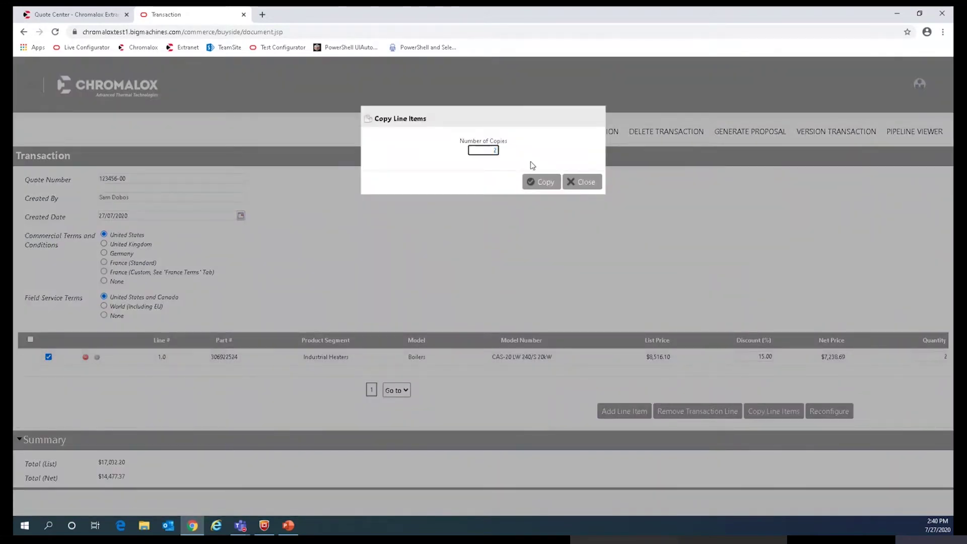
{"action": "left_click", "coordinate": [539, 183]}
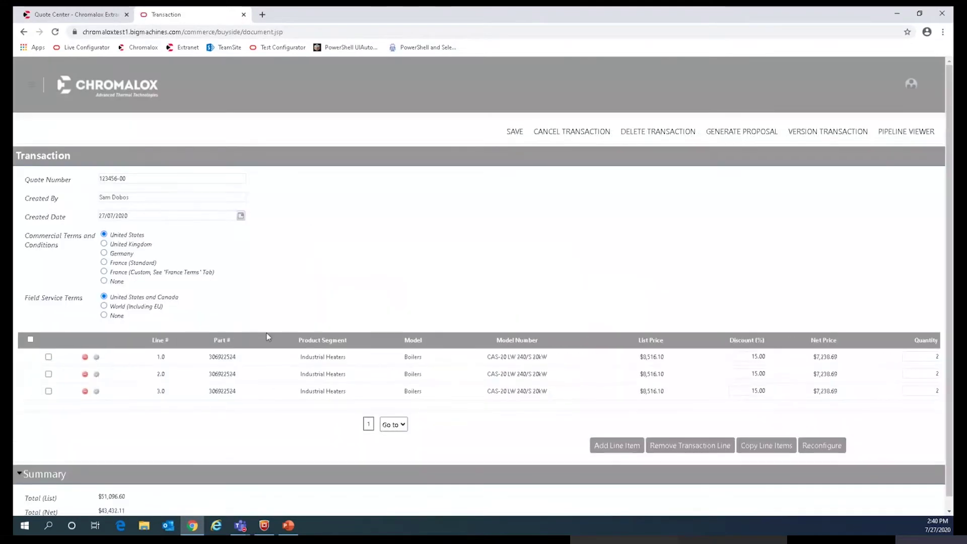
{"action": "left_click", "coordinate": [48, 392]}
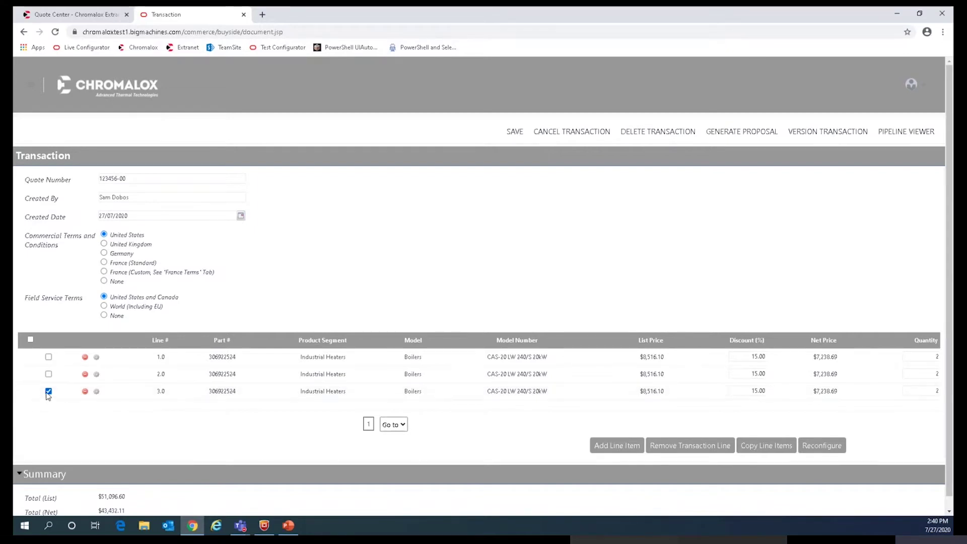
{"action": "left_click", "coordinate": [683, 447]}
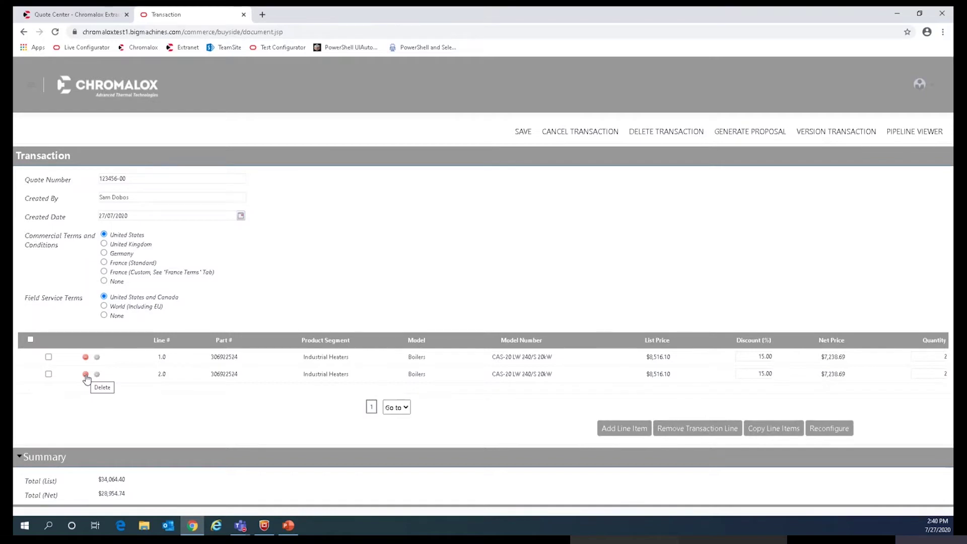
- Delete boiler line 2.0 and confirm the removal, leaving line 1.0 at $14,477.37
{"action": "left_click", "coordinate": [85, 375]}
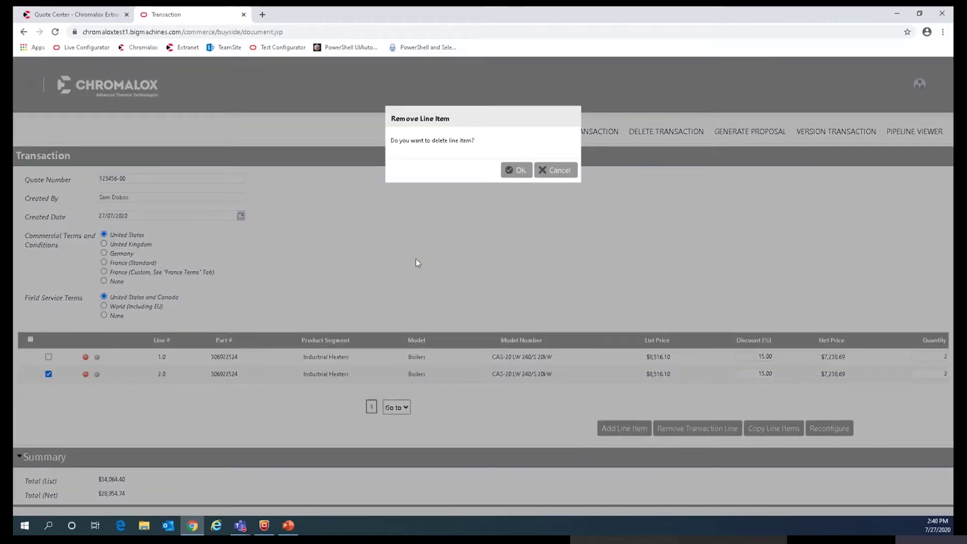
{"action": "left_click", "coordinate": [517, 171]}
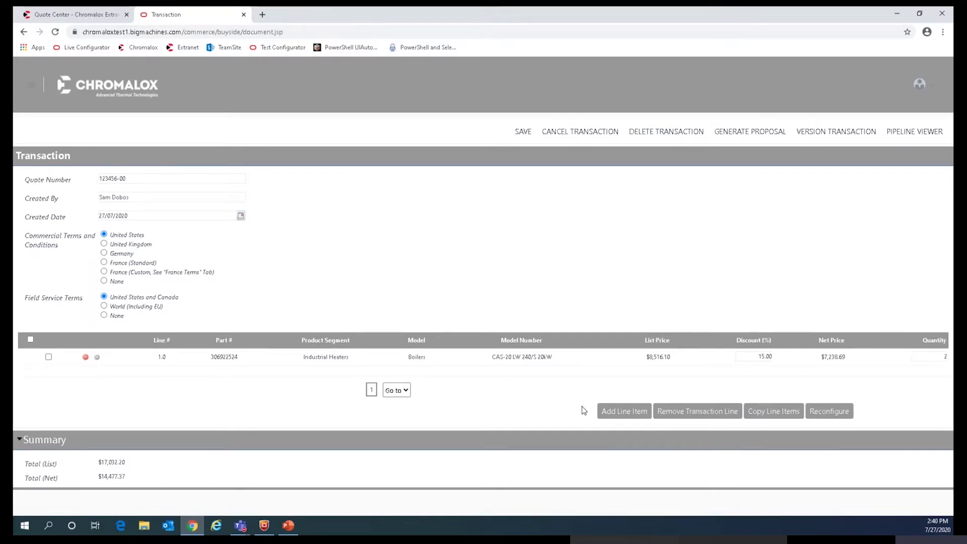
- Add a new Industrial Air Heaters ADH/ADHT line item with initials SD
{"action": "left_click", "coordinate": [622, 413]}
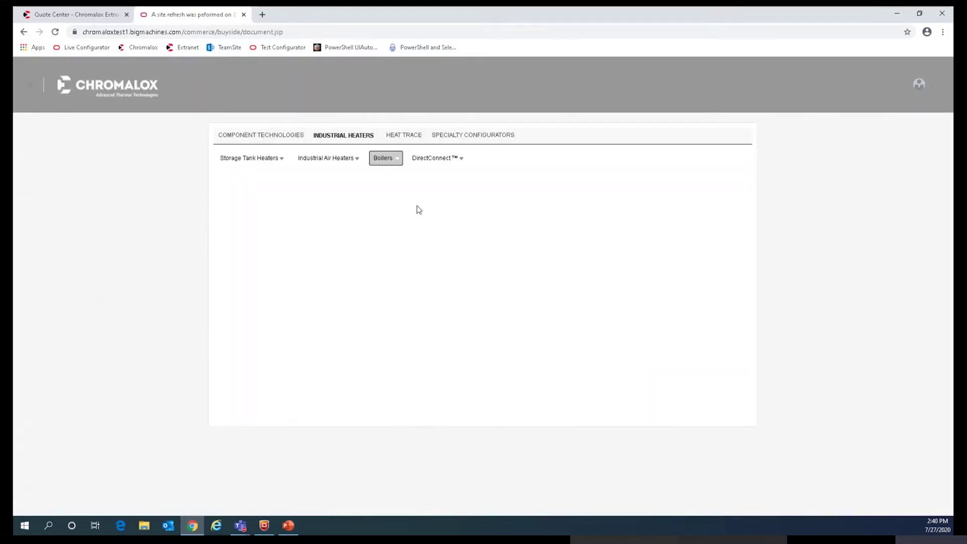
{"action": "left_click", "coordinate": [325, 158]}
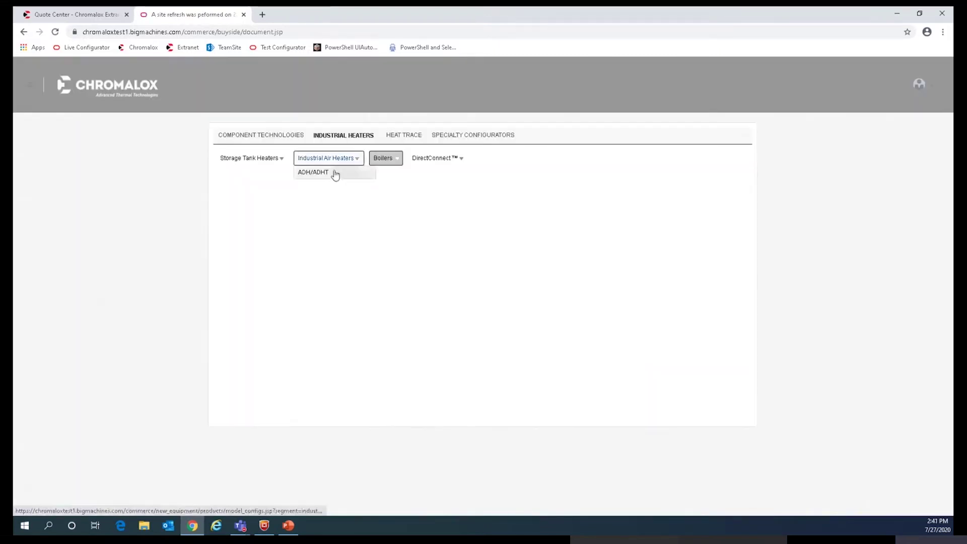
{"action": "left_click", "coordinate": [333, 174]}
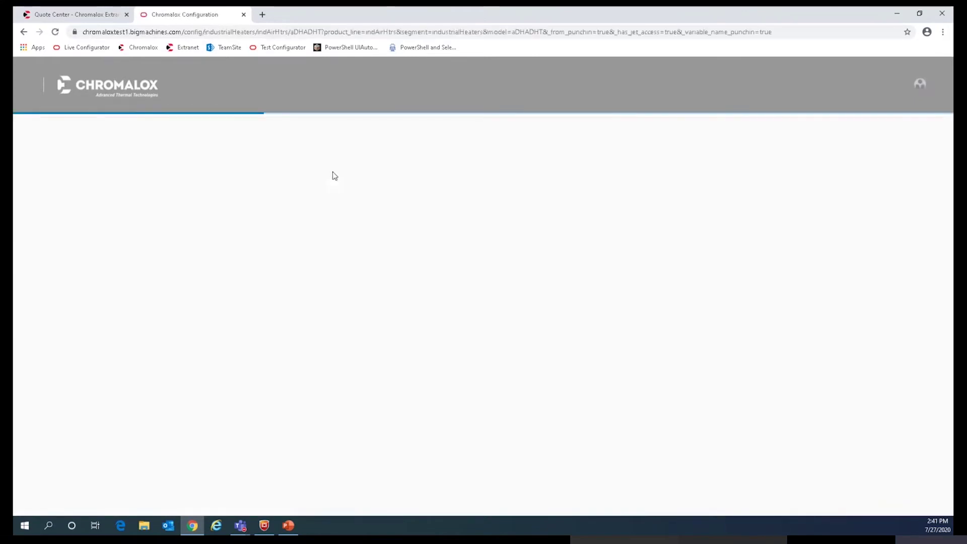
{"action": "left_click", "coordinate": [124, 261]}
{"action": "type", "text": "SD"}
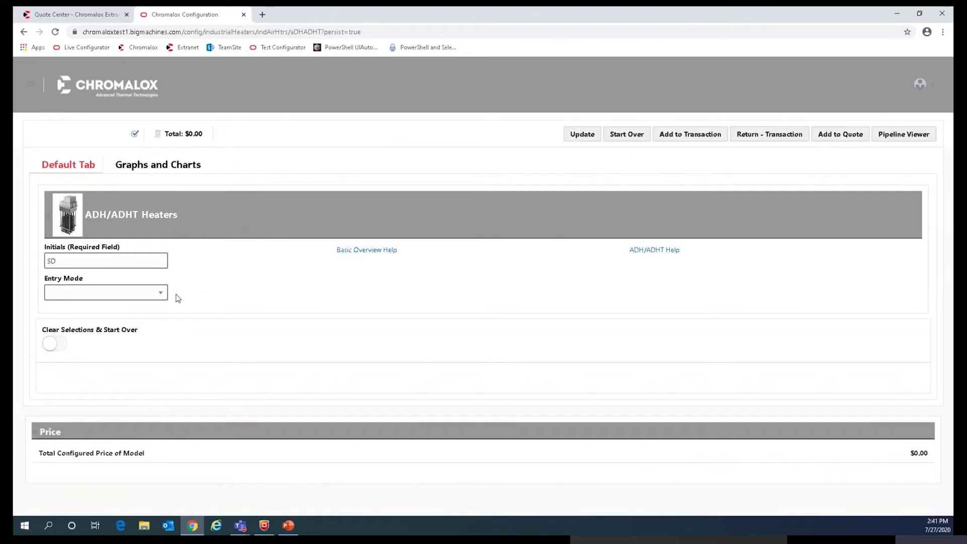
- Enter part number 7000066 in Part Number entry mode and look up its existing design
{"action": "left_click", "coordinate": [160, 293]}
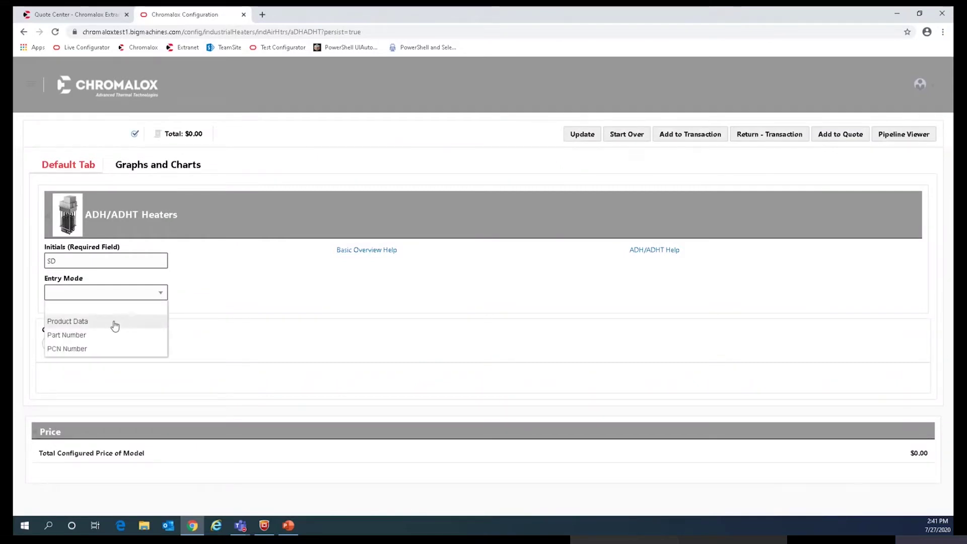
{"action": "left_click", "coordinate": [86, 336]}
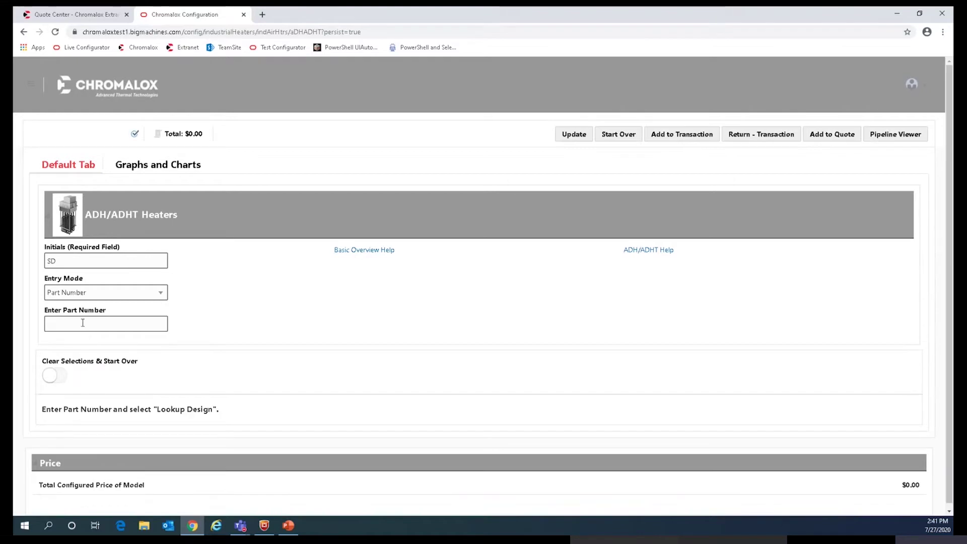
{"action": "left_click", "coordinate": [83, 323]}
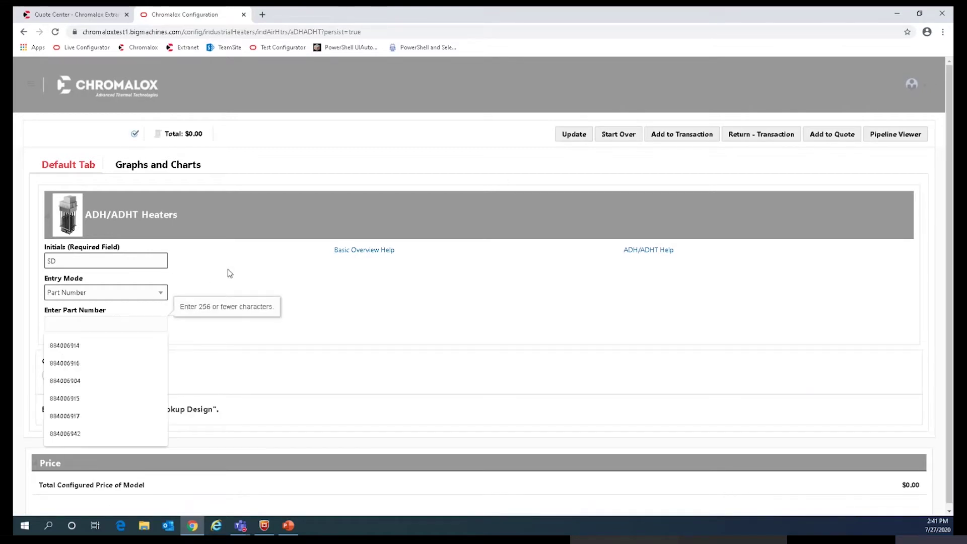
{"action": "type", "text": "7000066"}
{"action": "left_click", "coordinate": [294, 326]}
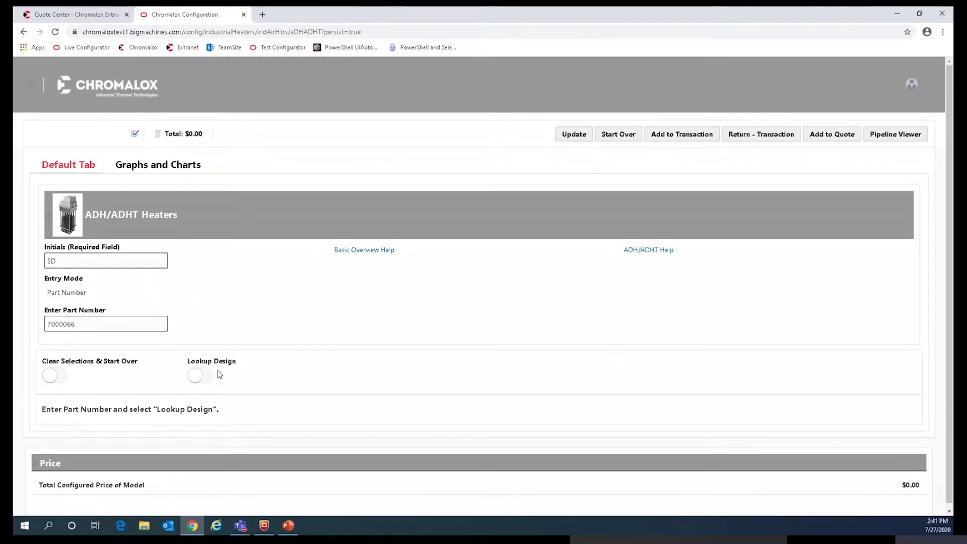
{"action": "left_click", "coordinate": [201, 376]}
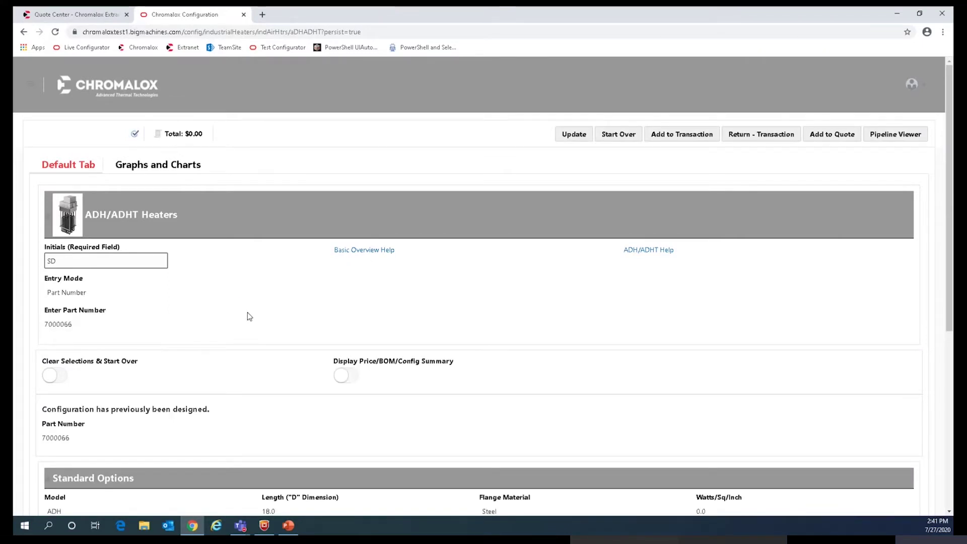
- Show the price and configuration summary for part 7000066, totalling $3,395.00
{"action": "left_click", "coordinate": [344, 379]}
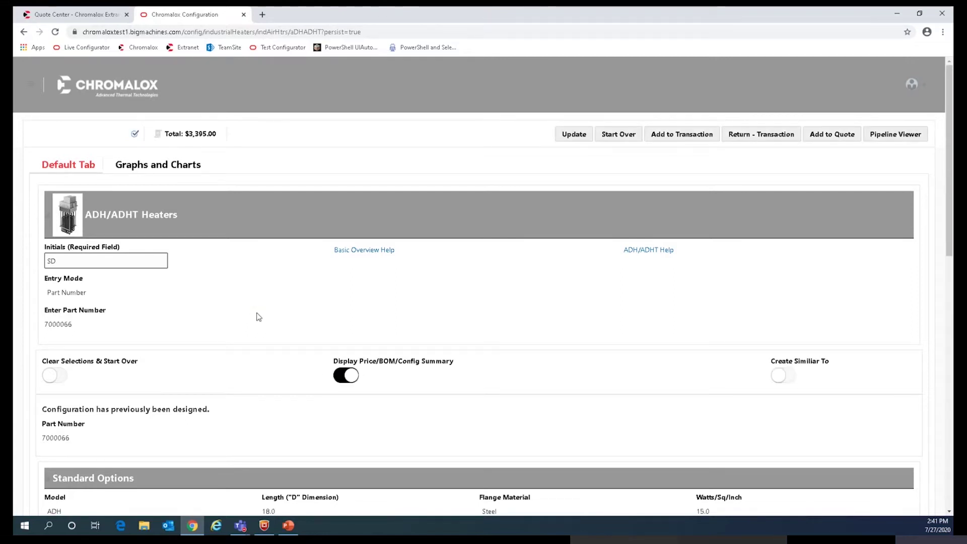
{"action": "scroll", "coordinate": [258, 317], "scroll_direction": "down", "scroll_amount": 2}
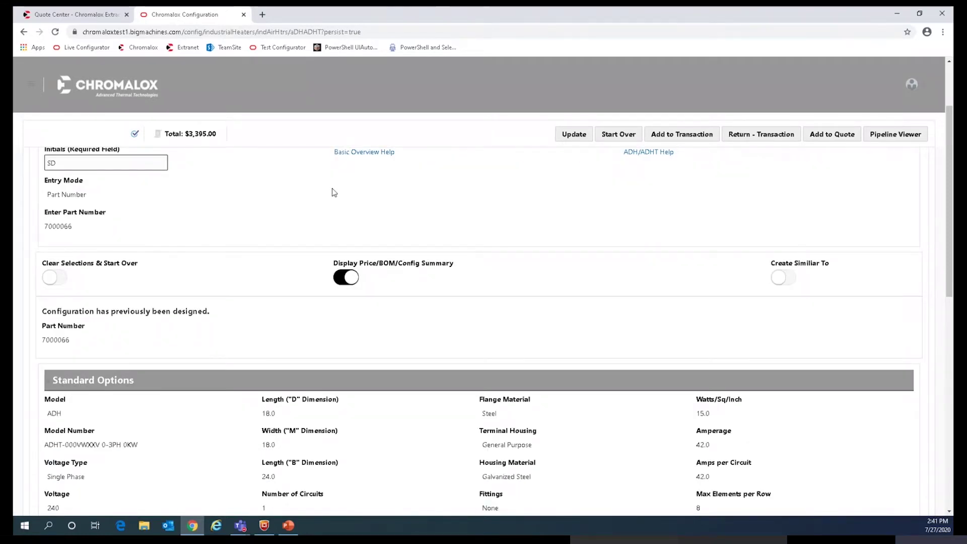
{"action": "scroll", "coordinate": [523, 211], "scroll_direction": "up", "scroll_amount": 2}
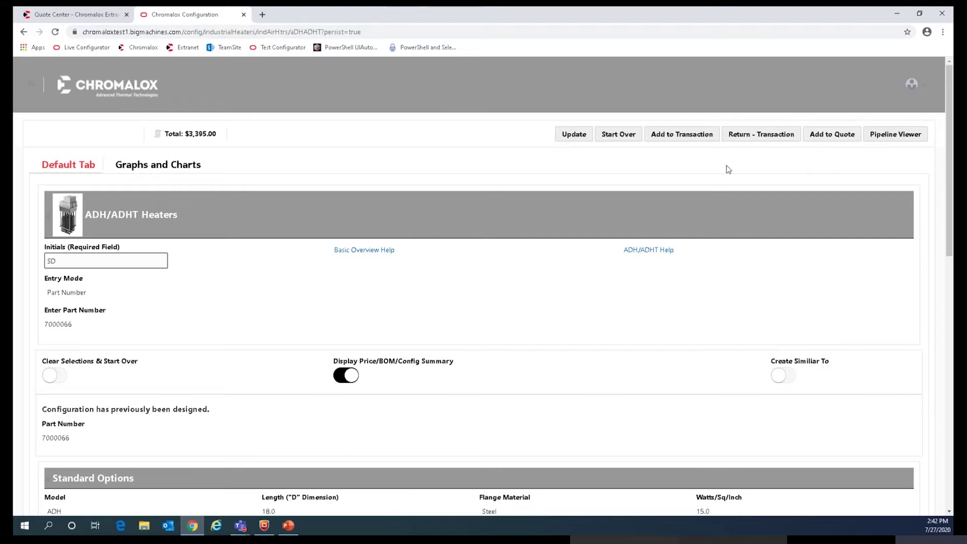
- Add the ADH heater as quote line 2.0 and save, bringing the total to $17,872.37 net
{"action": "left_click", "coordinate": [684, 134]}
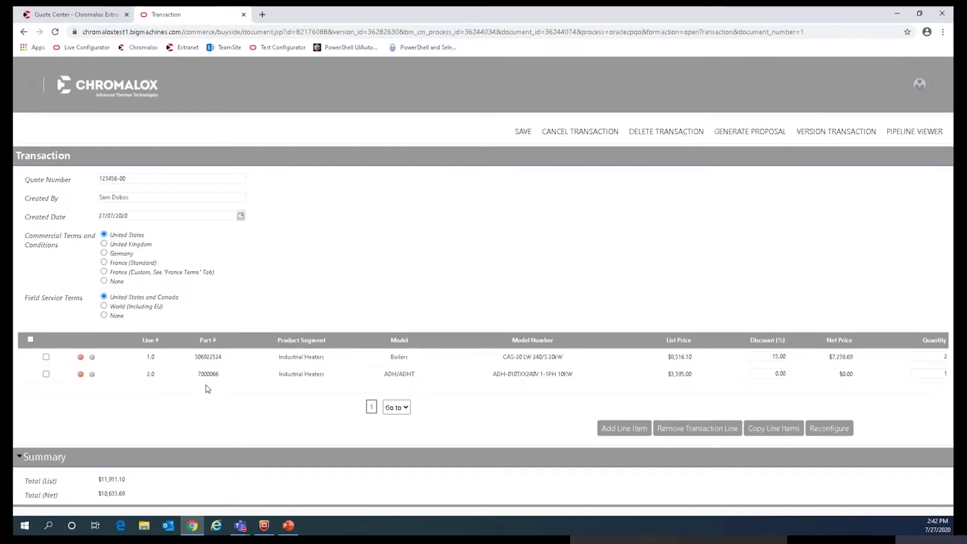
{"action": "left_click", "coordinate": [522, 136]}
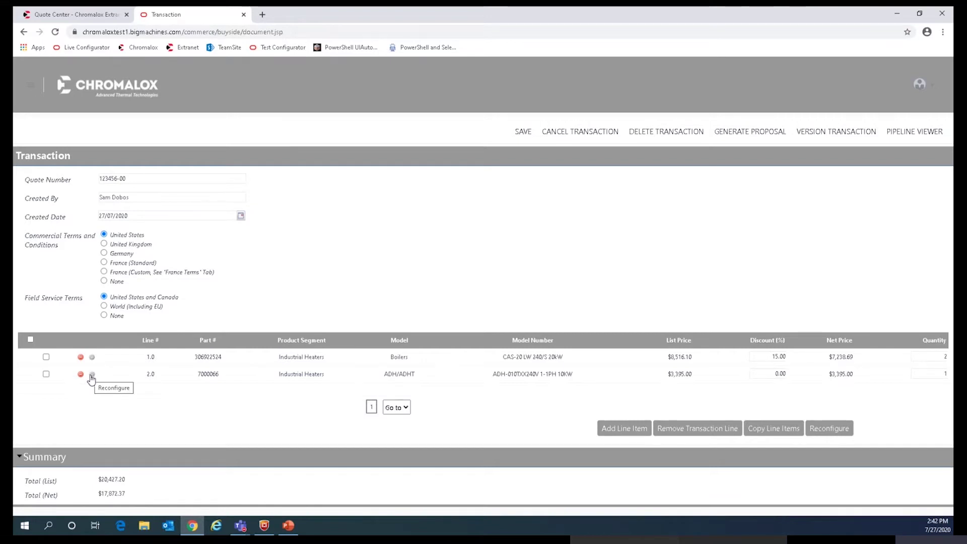
- Reconfigure the ADH heater line as a similar design with voltage set to 480
{"action": "left_click", "coordinate": [46, 374]}
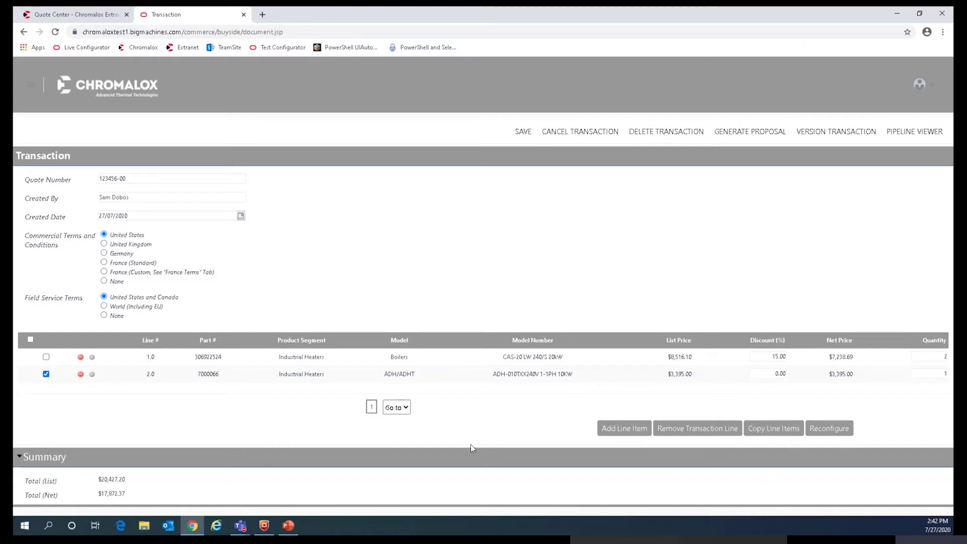
{"action": "left_click", "coordinate": [826, 431]}
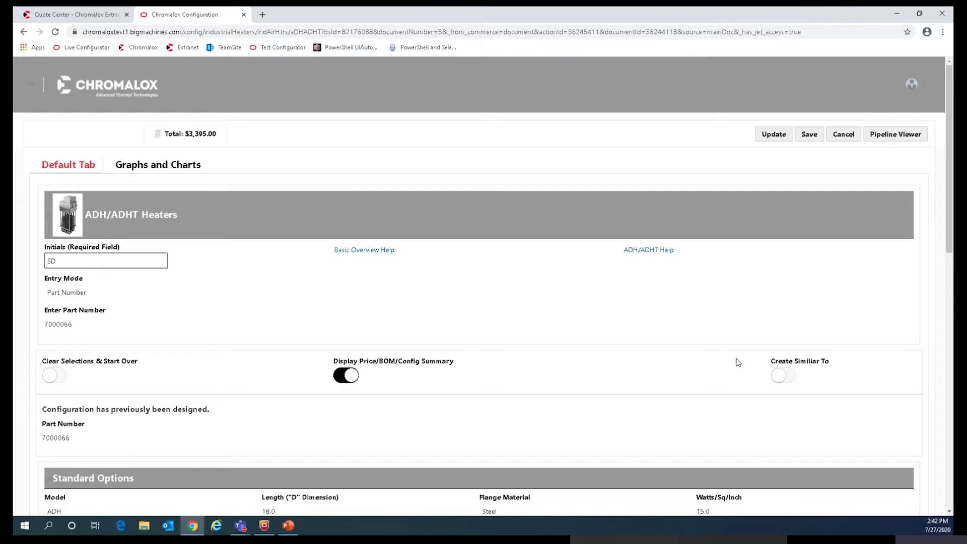
{"action": "left_click", "coordinate": [783, 375]}
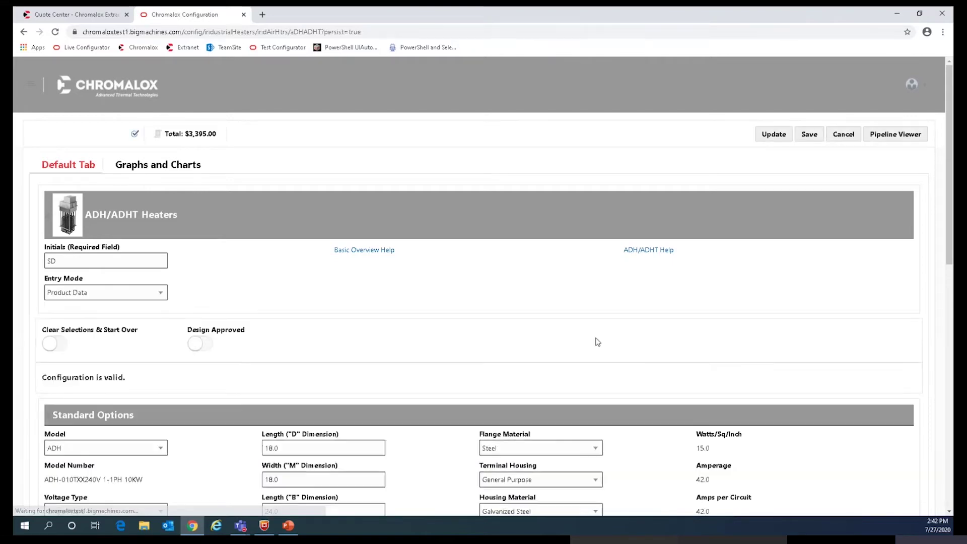
{"action": "scroll", "coordinate": [340, 311], "scroll_direction": "down", "scroll_amount": 3}
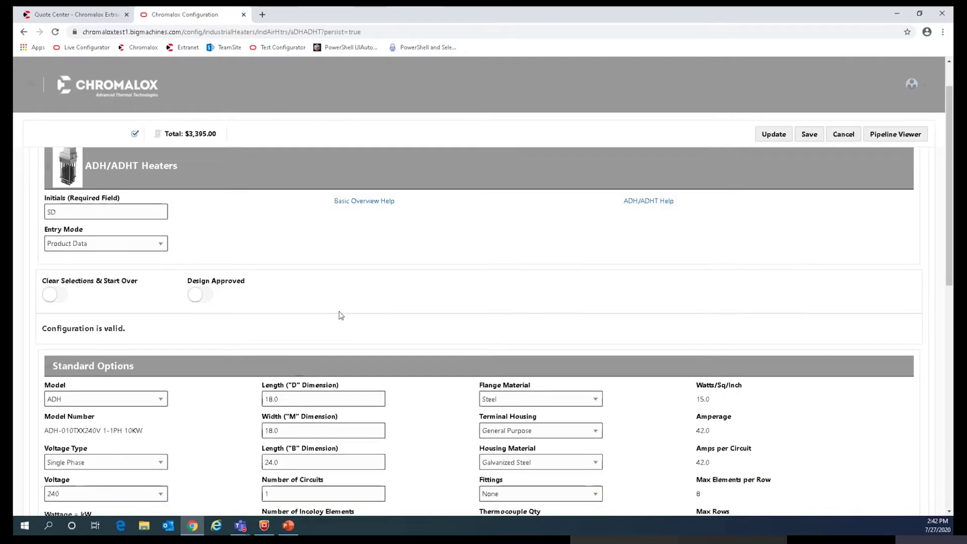
{"action": "left_click", "coordinate": [142, 398]}
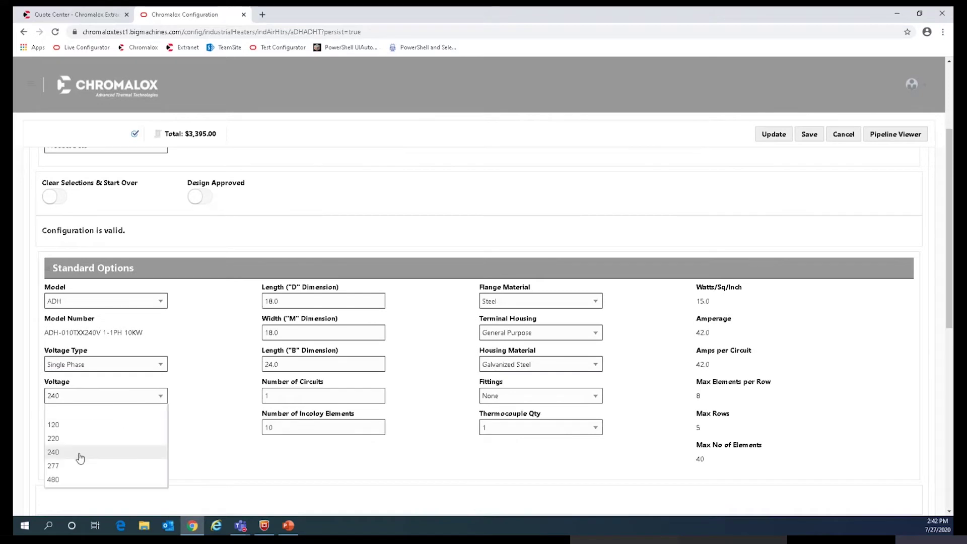
{"action": "left_click", "coordinate": [65, 477]}
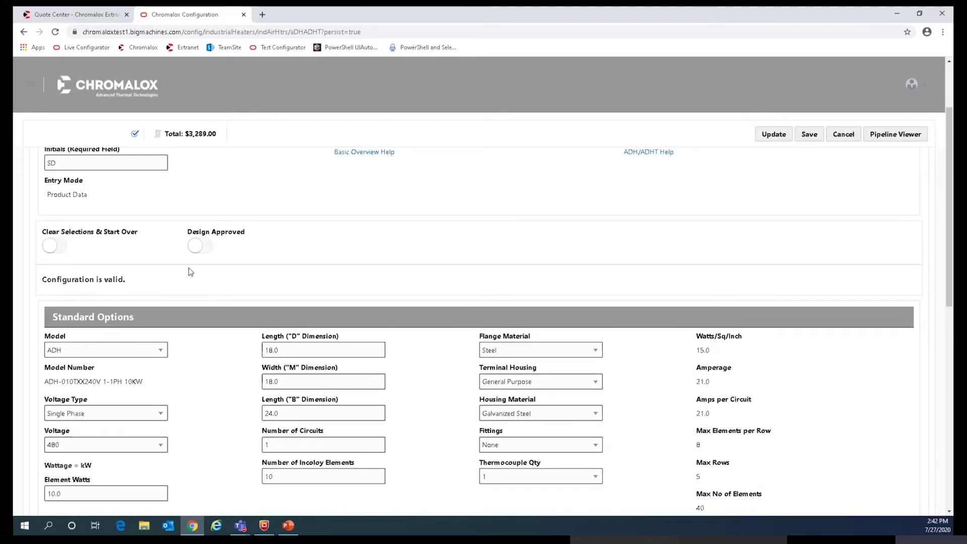
- Approve the design as part 7000067, update the line and save it at $3,289.00
{"action": "left_click", "coordinate": [199, 245]}
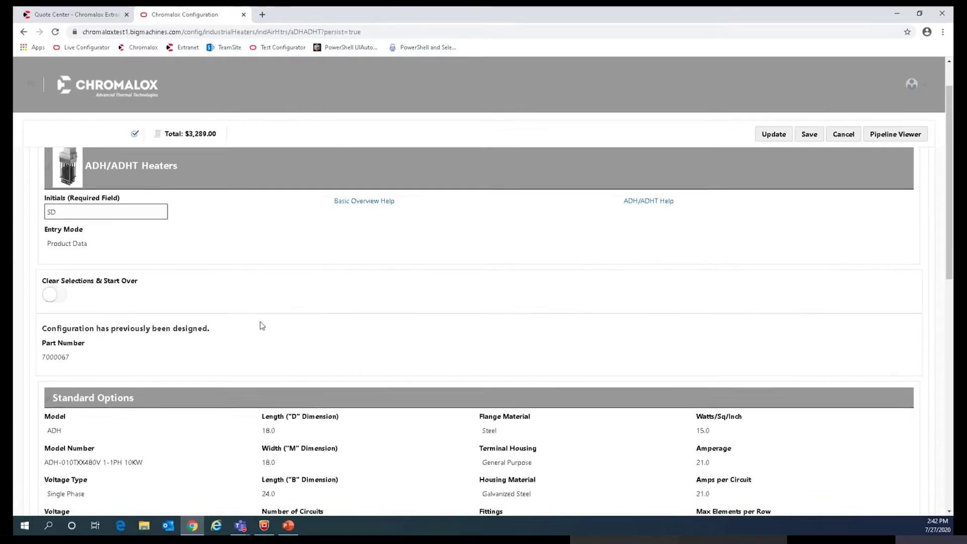
{"action": "left_click_drag", "start_coordinate": [42, 406], "coordinate": [98, 402]}
{"action": "left_click", "coordinate": [145, 403]}
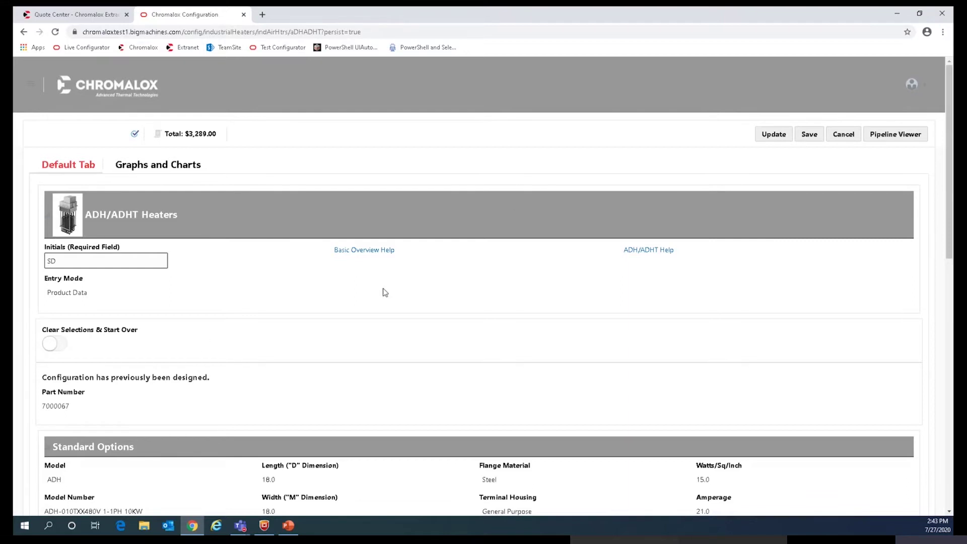
{"action": "left_click", "coordinate": [766, 135]}
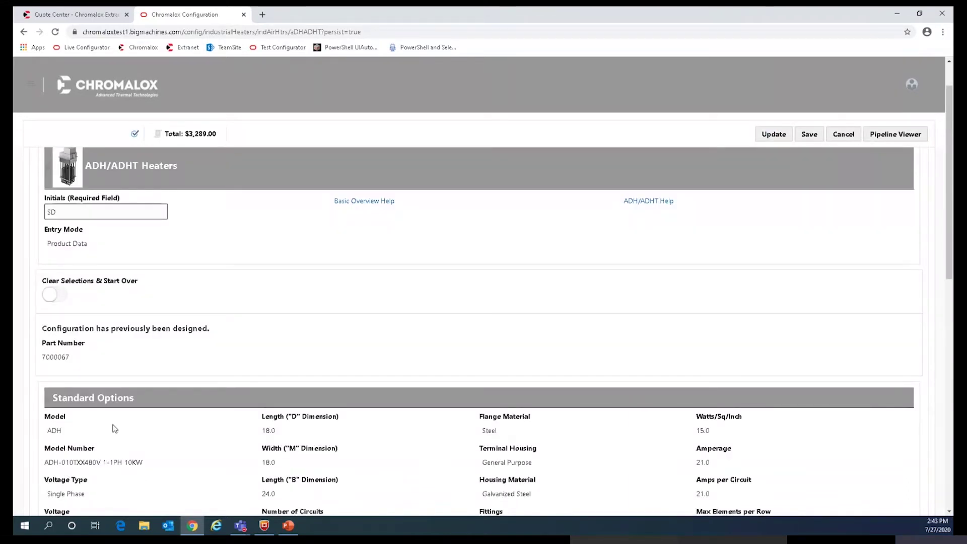
{"action": "scroll", "coordinate": [412, 380], "scroll_direction": "up", "scroll_amount": 1}
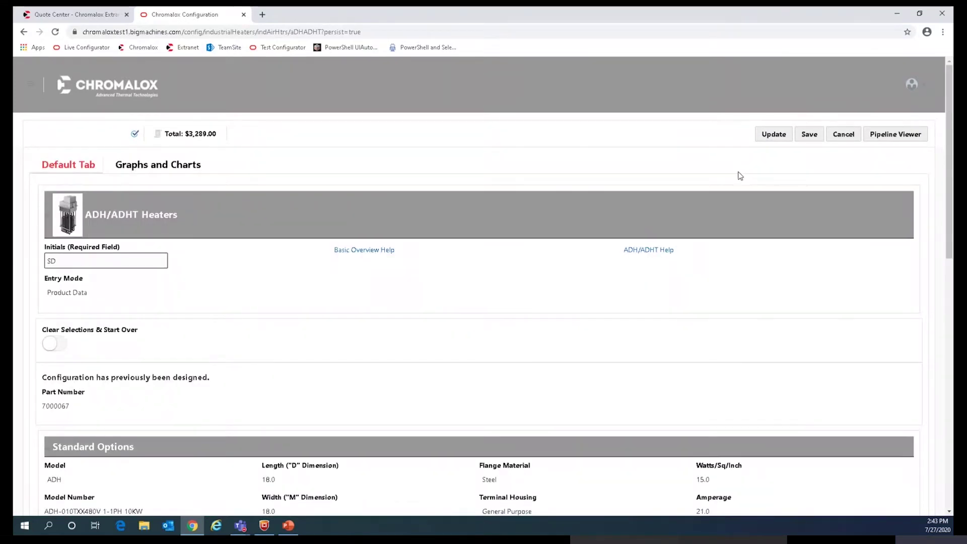
{"action": "left_click", "coordinate": [808, 134]}
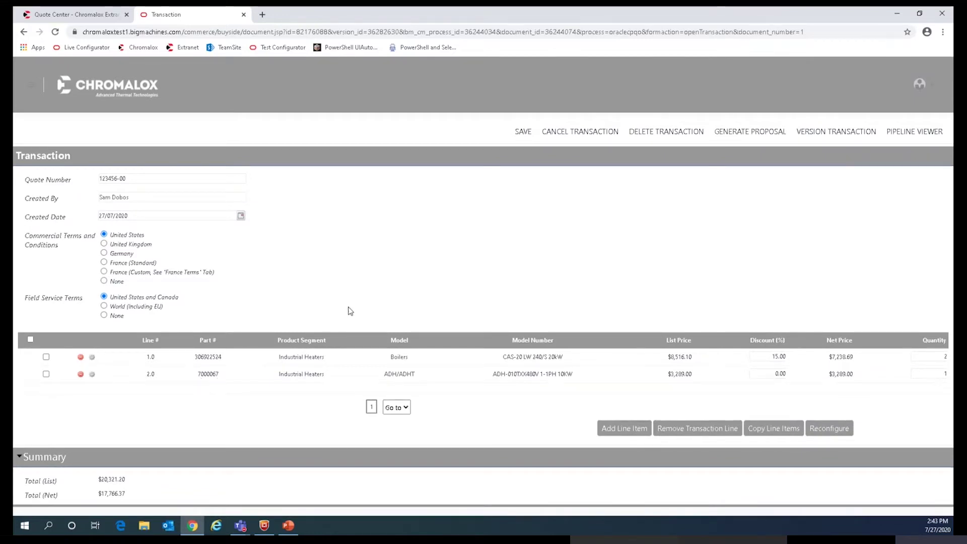
- Save the quote and generate its proposal, downloading Document (82).docx
{"action": "left_click", "coordinate": [523, 133]}
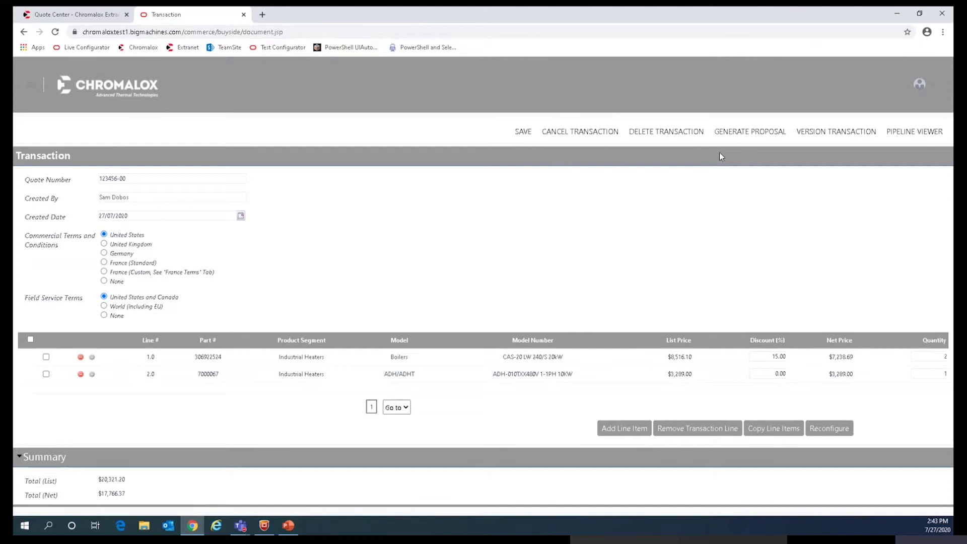
{"action": "left_click", "coordinate": [743, 135]}
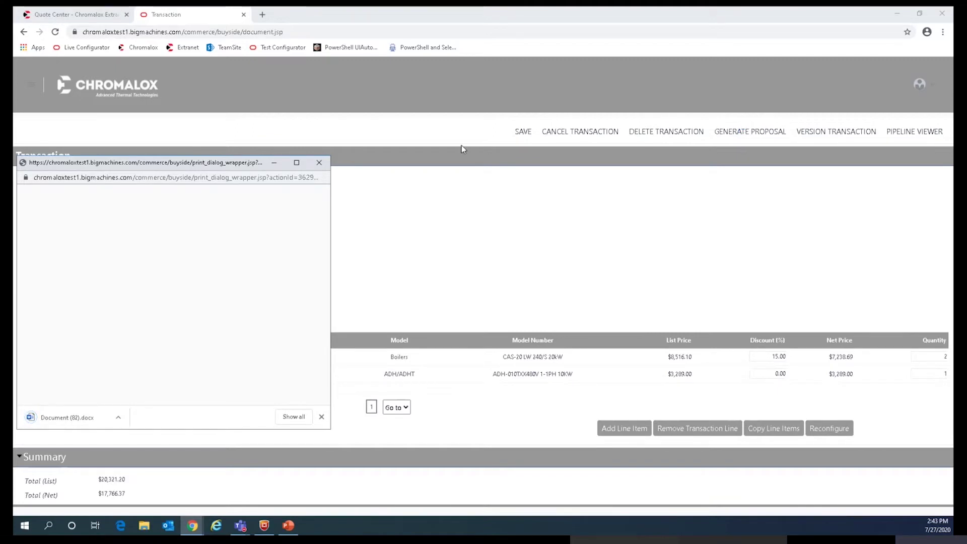
- Open Document (82).docx from the browser download bar
{"action": "left_click", "coordinate": [71, 422]}
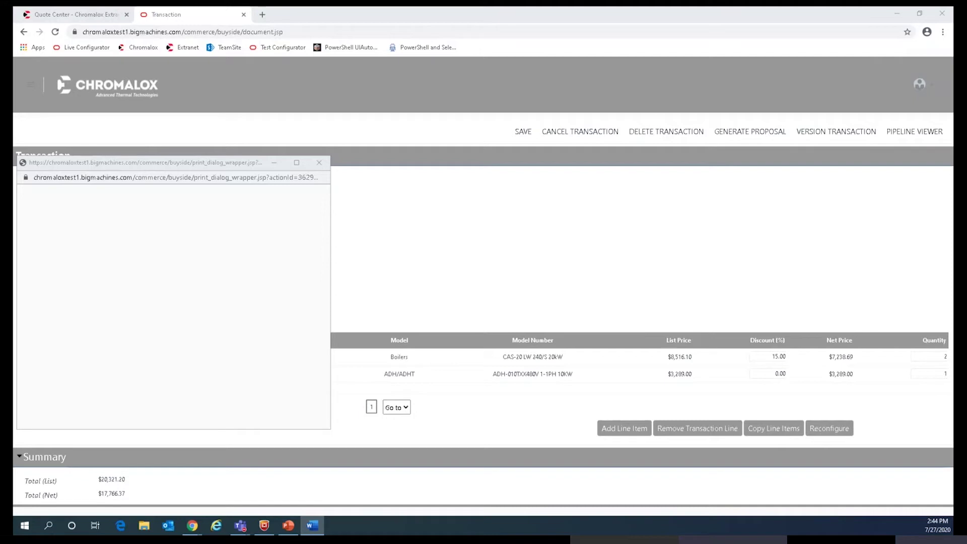
- Maximize the Word proposal window, enable editing, and zoom to 110%
{"action": "left_click_drag", "start_coordinate": [13, 171], "coordinate": [519, 117]}
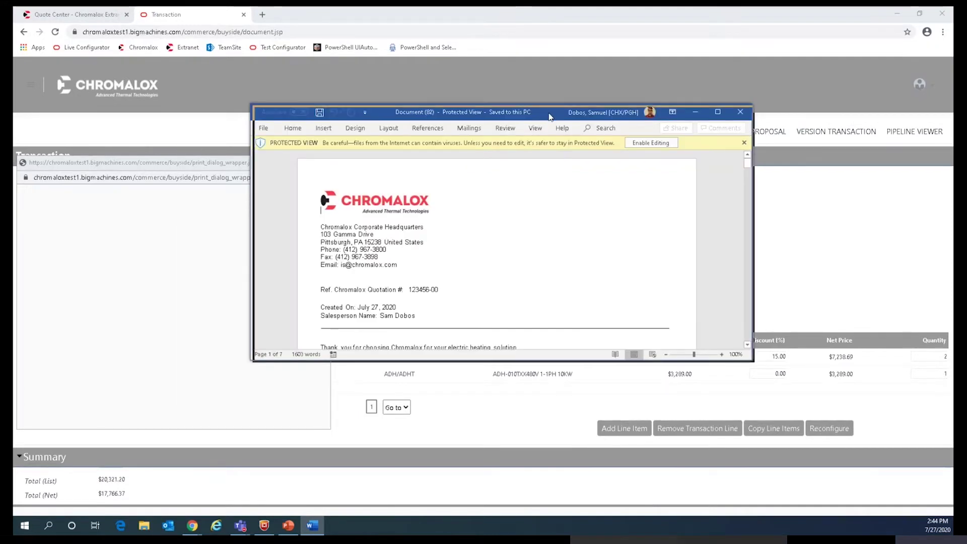
{"action": "left_click_drag", "start_coordinate": [591, 12], "coordinate": [592, 11]}
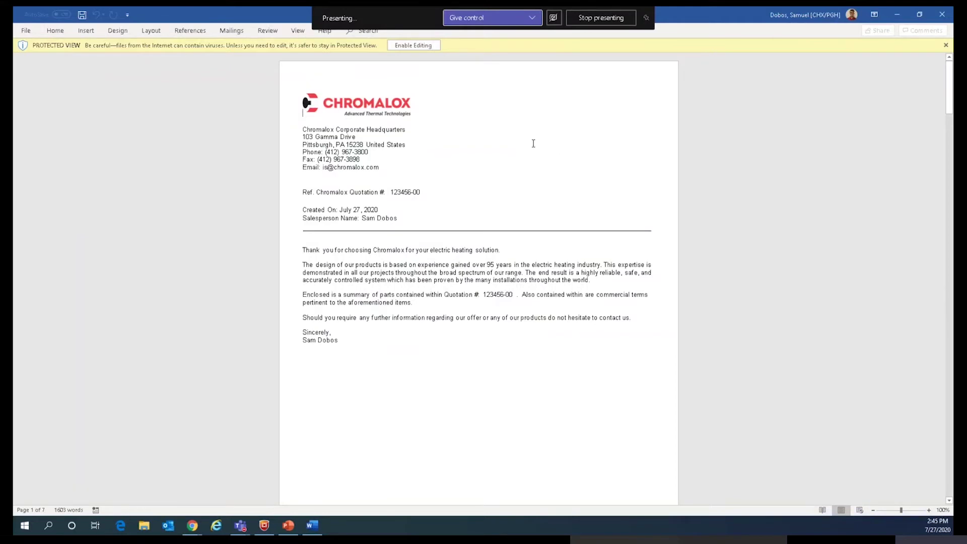
{"action": "left_click", "coordinate": [423, 46]}
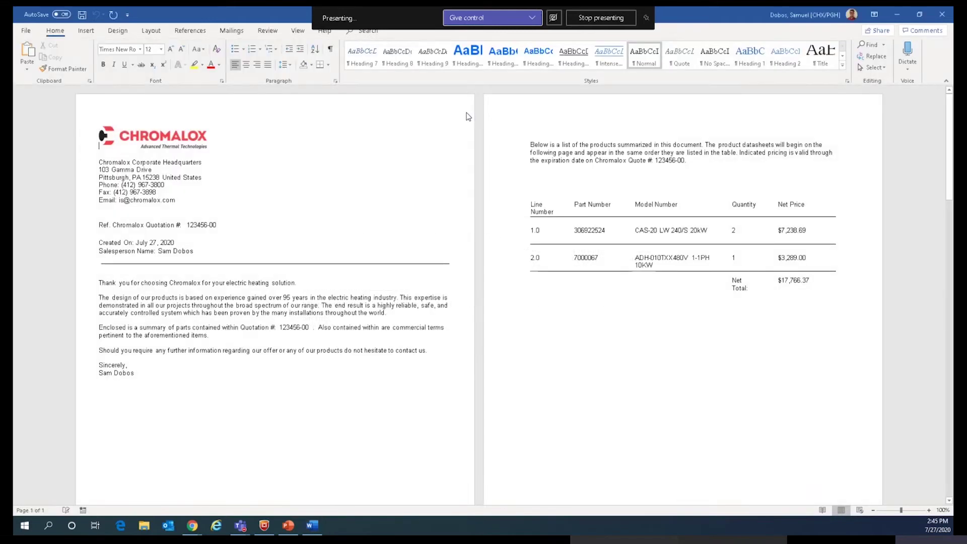
{"action": "left_click", "coordinate": [928, 510]}
{"action": "left_click", "coordinate": [929, 510]}
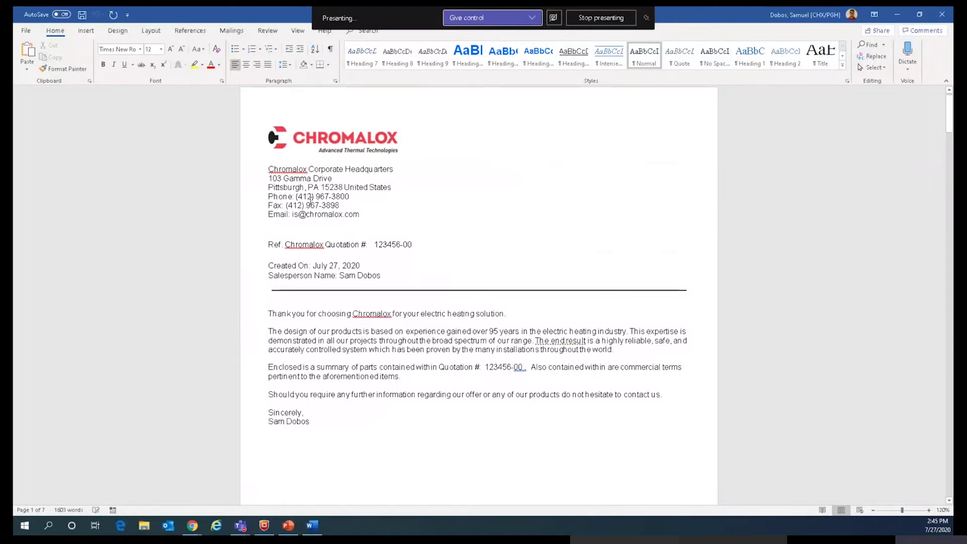
{"action": "left_click_drag", "start_coordinate": [375, 245], "coordinate": [413, 247]}
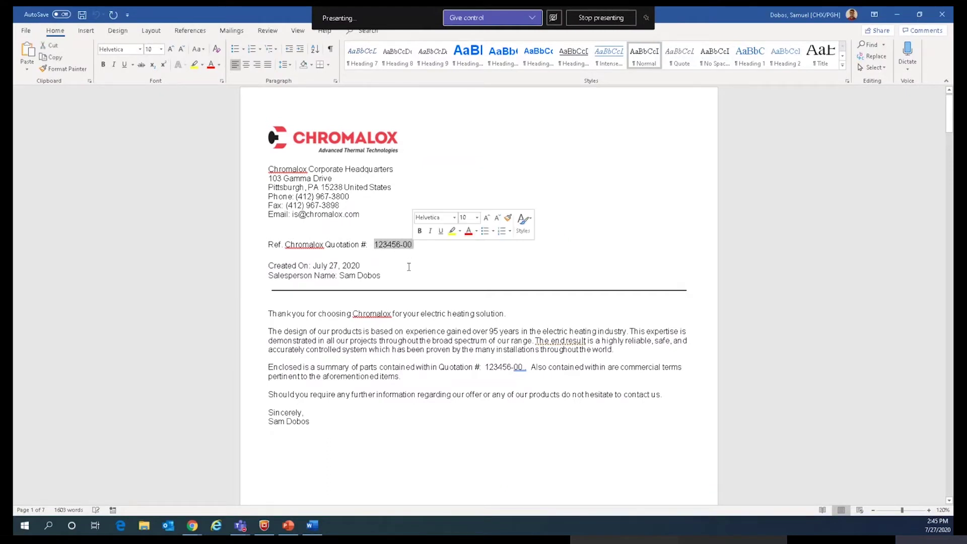
{"action": "left_click_drag", "start_coordinate": [340, 276], "coordinate": [381, 276]}
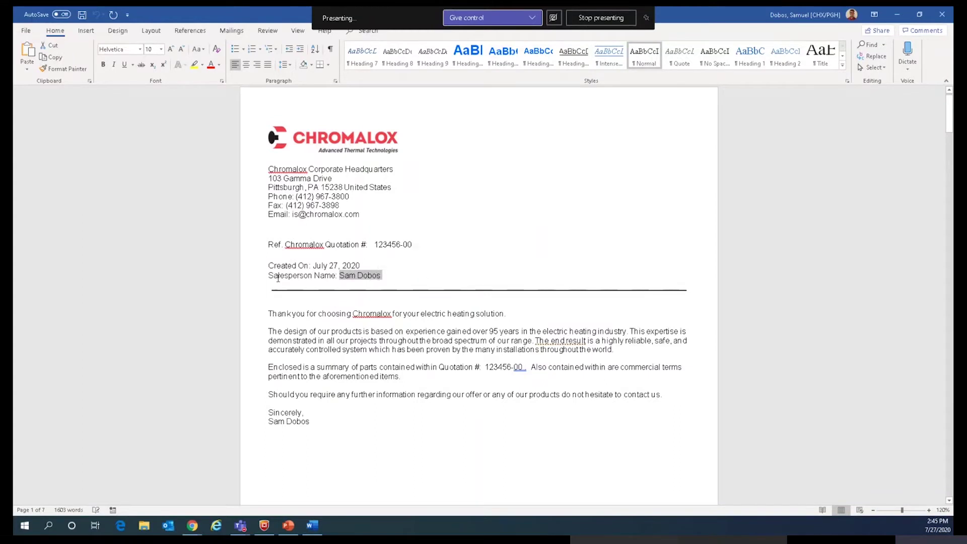
{"action": "left_click", "coordinate": [267, 262]}
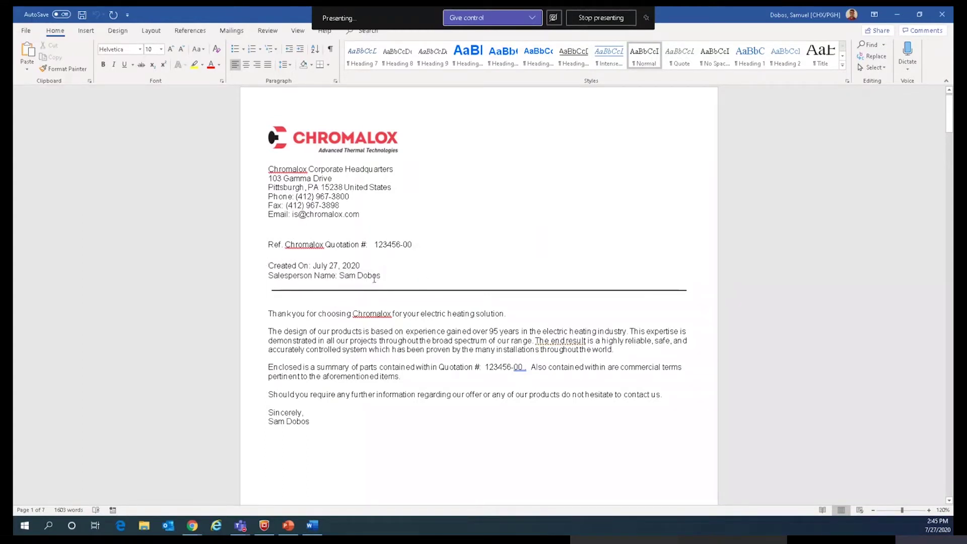
{"action": "left_click", "coordinate": [334, 252]}
- Scroll past the product table and Line 1.0/2.0 summaries to the Commercial Terms page
{"action": "scroll", "coordinate": [447, 324], "scroll_direction": "down", "scroll_amount": 2}
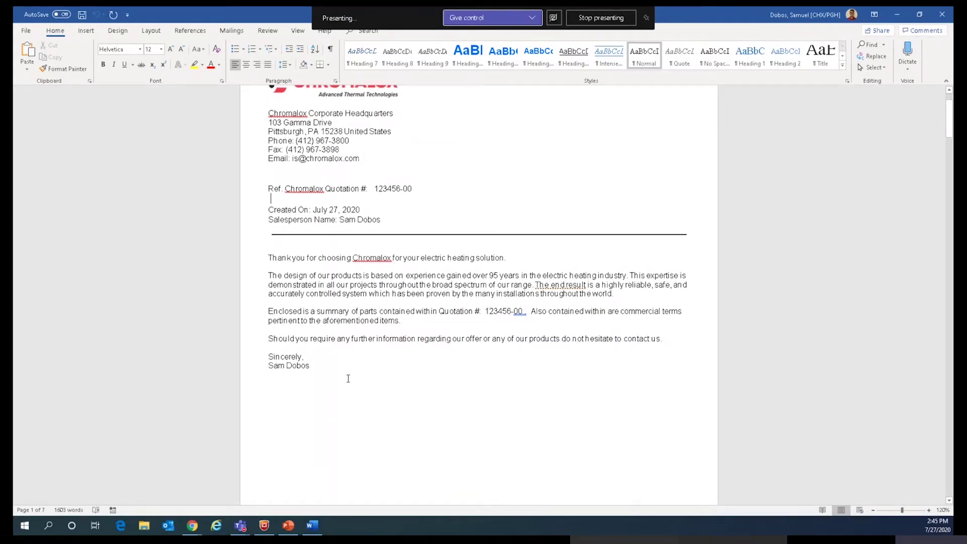
{"action": "scroll", "coordinate": [347, 377], "scroll_direction": "down", "scroll_amount": 5}
{"action": "scroll", "coordinate": [348, 379], "scroll_direction": "down", "scroll_amount": 7}
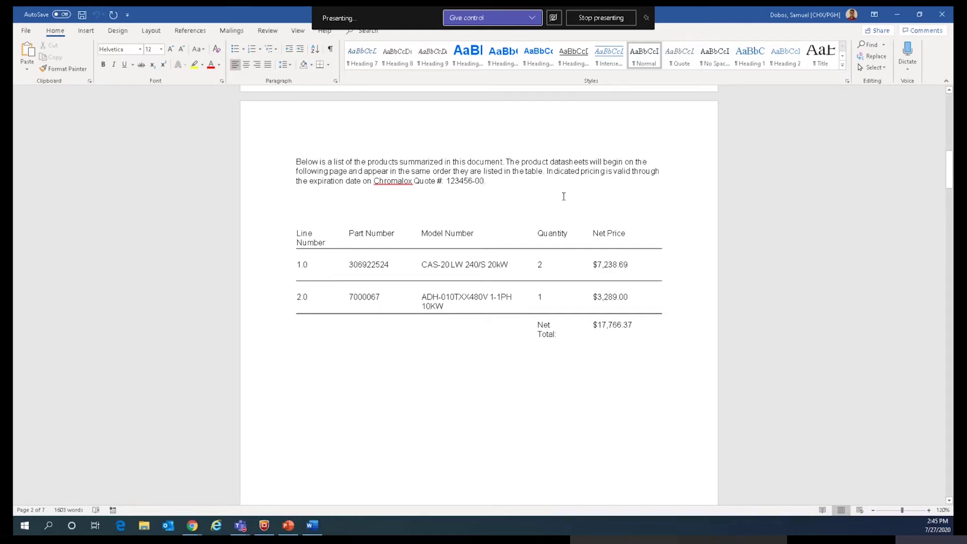
{"action": "scroll", "coordinate": [685, 194], "scroll_direction": "down", "scroll_amount": 1}
{"action": "scroll", "coordinate": [685, 193], "scroll_direction": "down", "scroll_amount": 1}
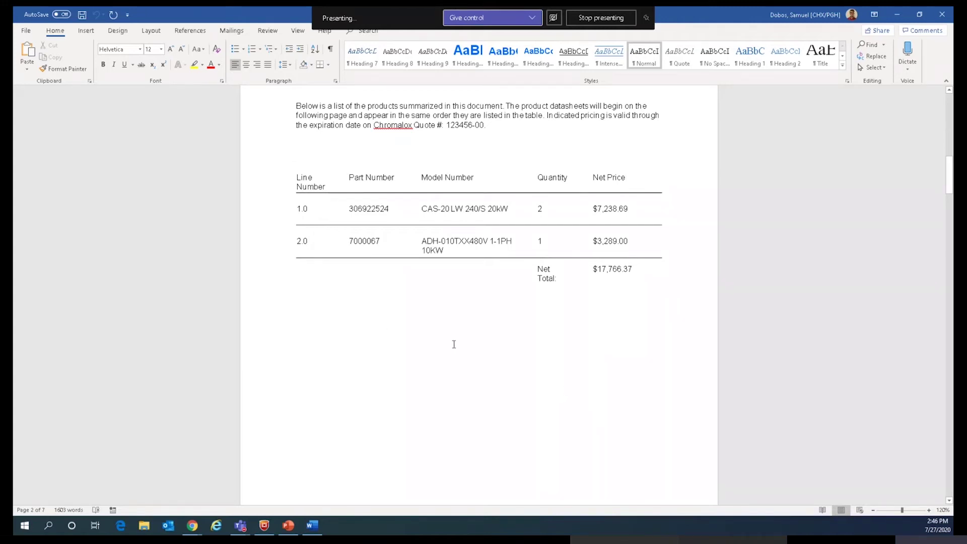
{"action": "scroll", "coordinate": [425, 345], "scroll_direction": "down", "scroll_amount": 5}
{"action": "scroll", "coordinate": [426, 345], "scroll_direction": "down", "scroll_amount": 12}
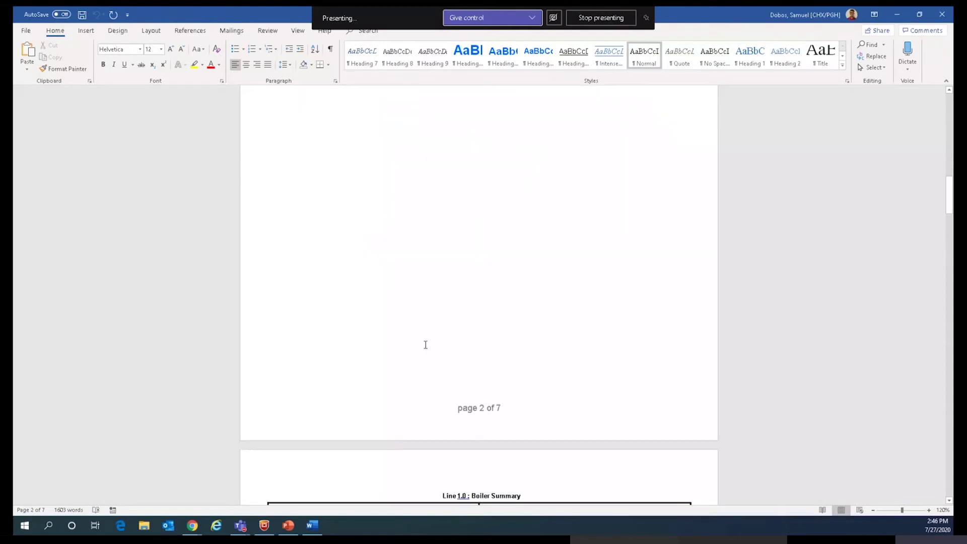
{"action": "scroll", "coordinate": [426, 346], "scroll_direction": "down", "scroll_amount": 2}
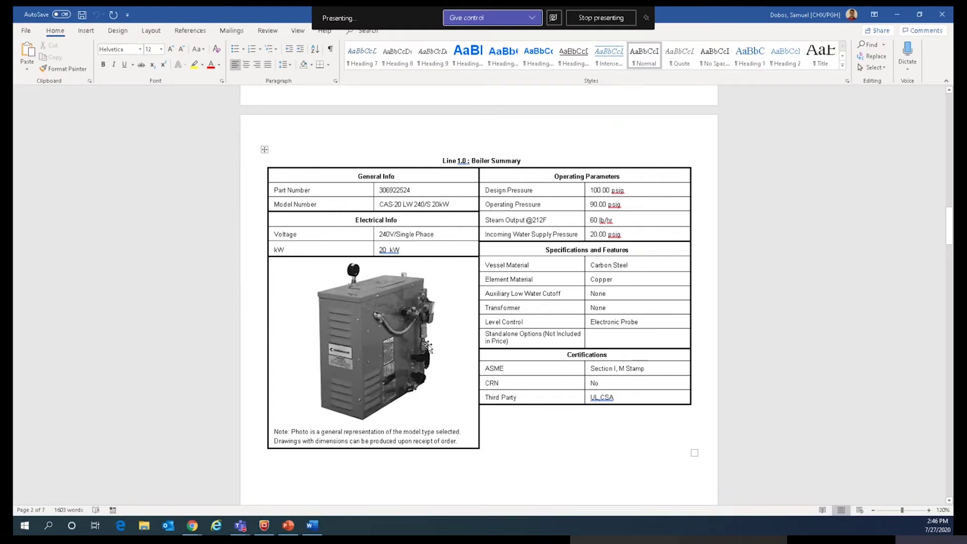
{"action": "scroll", "coordinate": [428, 348], "scroll_direction": "down", "scroll_amount": 1}
{"action": "scroll", "coordinate": [428, 347], "scroll_direction": "down", "scroll_amount": 13}
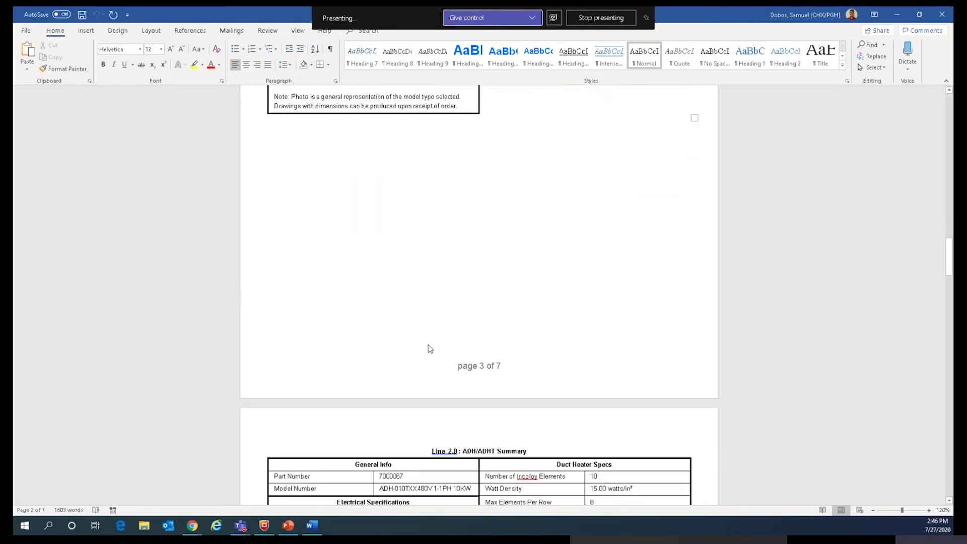
{"action": "scroll", "coordinate": [433, 345], "scroll_direction": "down", "scroll_amount": 8}
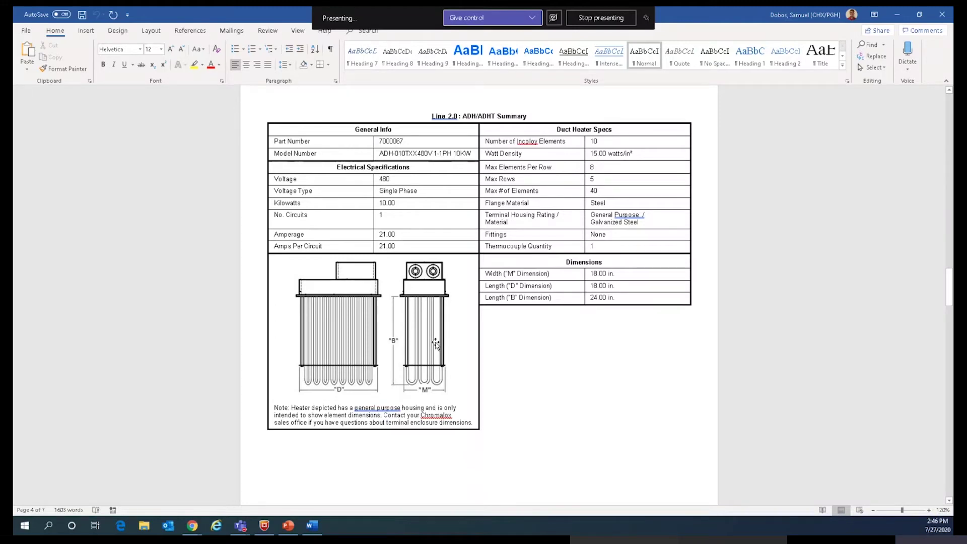
{"action": "scroll", "coordinate": [435, 344], "scroll_direction": "down", "scroll_amount": 8}
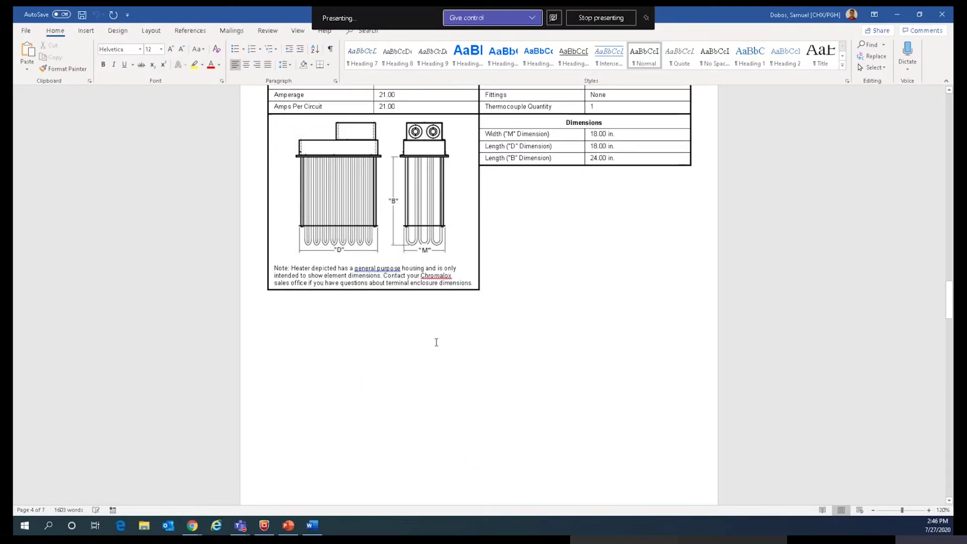
{"action": "scroll", "coordinate": [437, 344], "scroll_direction": "down", "scroll_amount": 9}
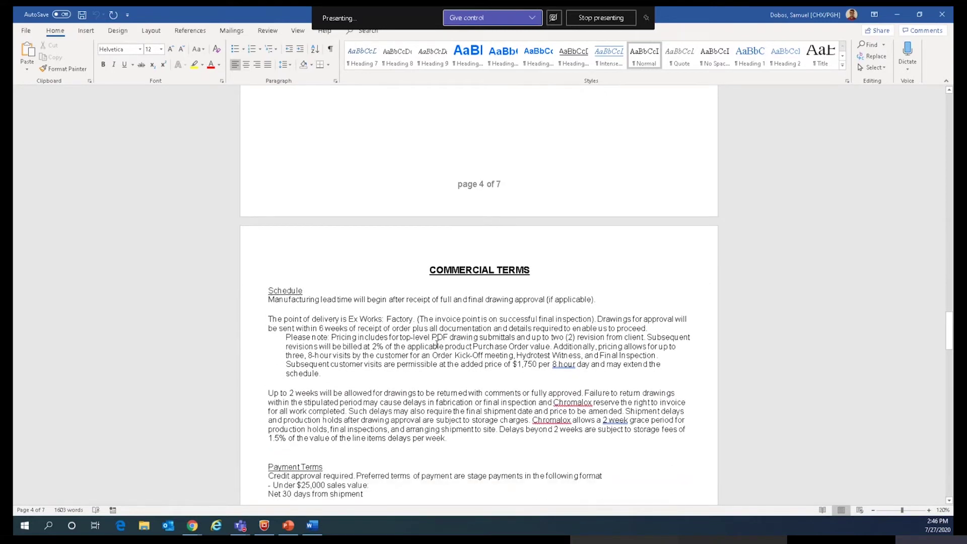
- Scroll through the remaining terms to the page 7 Field Service Options rate tables
{"action": "scroll", "coordinate": [446, 343], "scroll_direction": "down", "scroll_amount": 2}
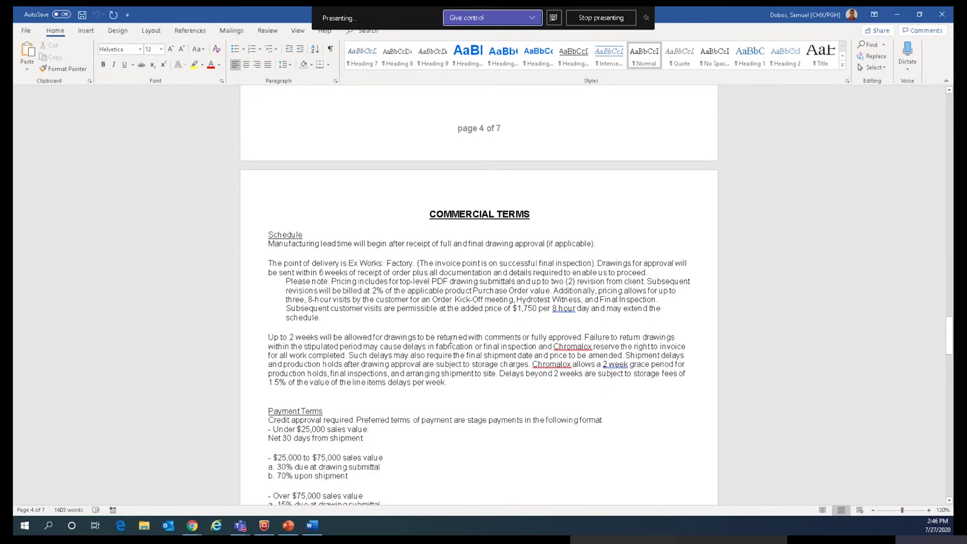
{"action": "scroll", "coordinate": [450, 339], "scroll_direction": "down", "scroll_amount": 8}
{"action": "scroll", "coordinate": [450, 339], "scroll_direction": "down", "scroll_amount": 15}
{"action": "scroll", "coordinate": [451, 342], "scroll_direction": "down", "scroll_amount": 7}
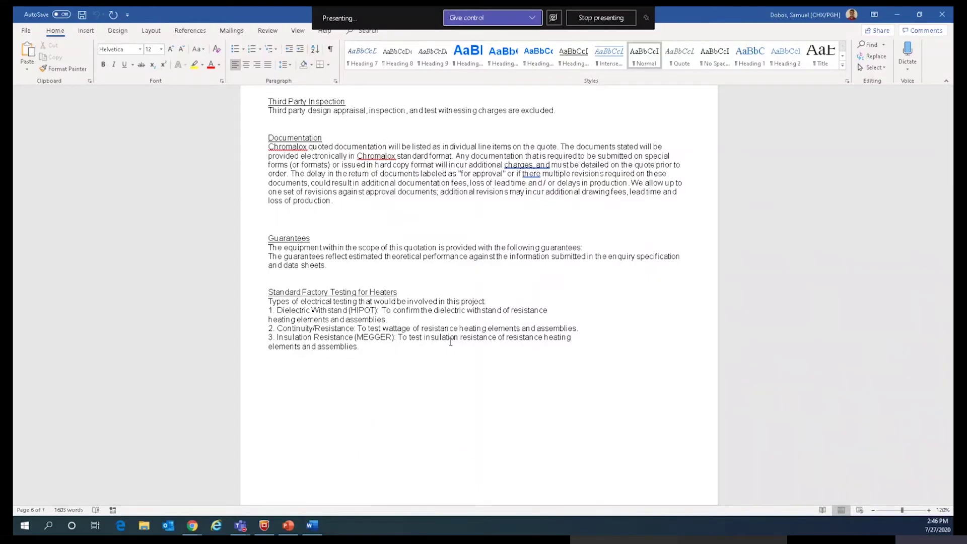
{"action": "scroll", "coordinate": [450, 342], "scroll_direction": "down", "scroll_amount": 8}
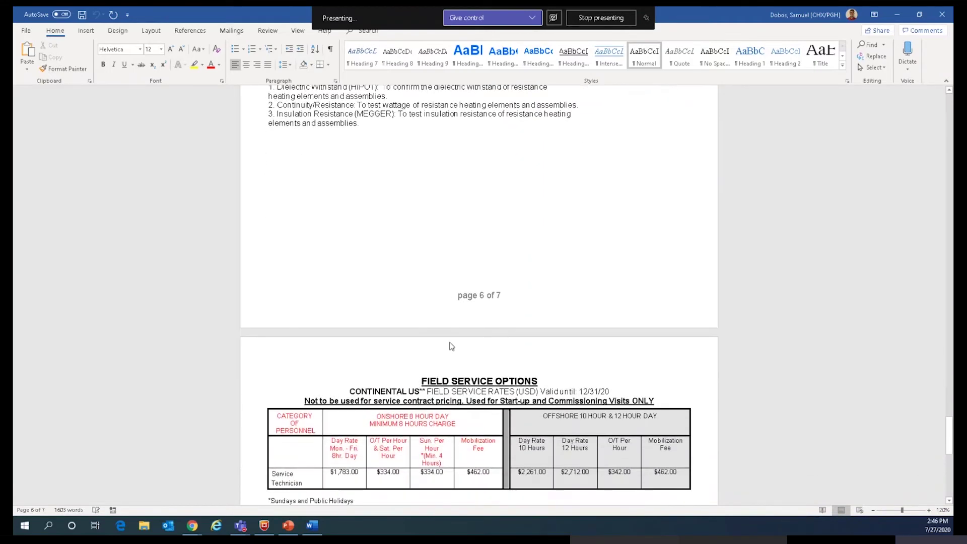
{"action": "scroll", "coordinate": [451, 346], "scroll_direction": "down", "scroll_amount": 6}
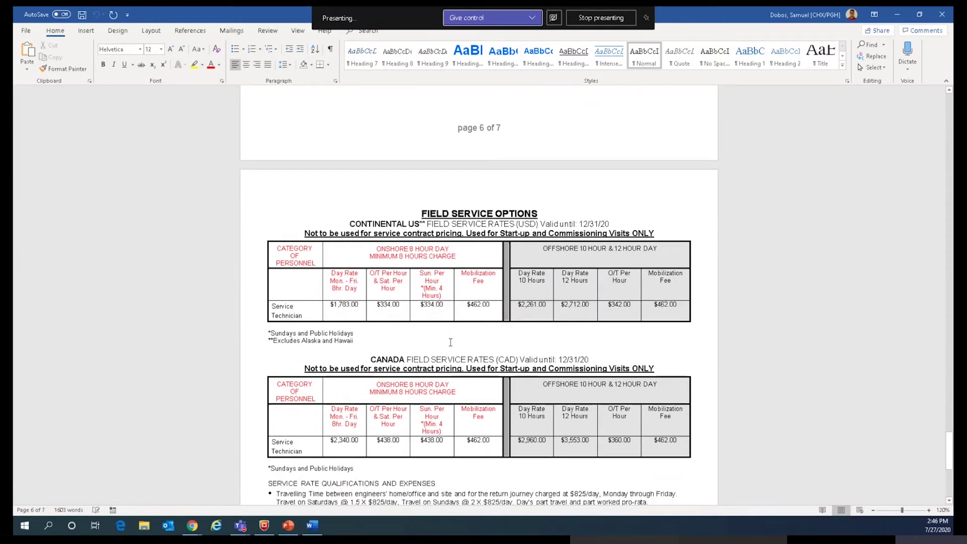
{"action": "scroll", "coordinate": [451, 342], "scroll_direction": "down", "scroll_amount": 3}
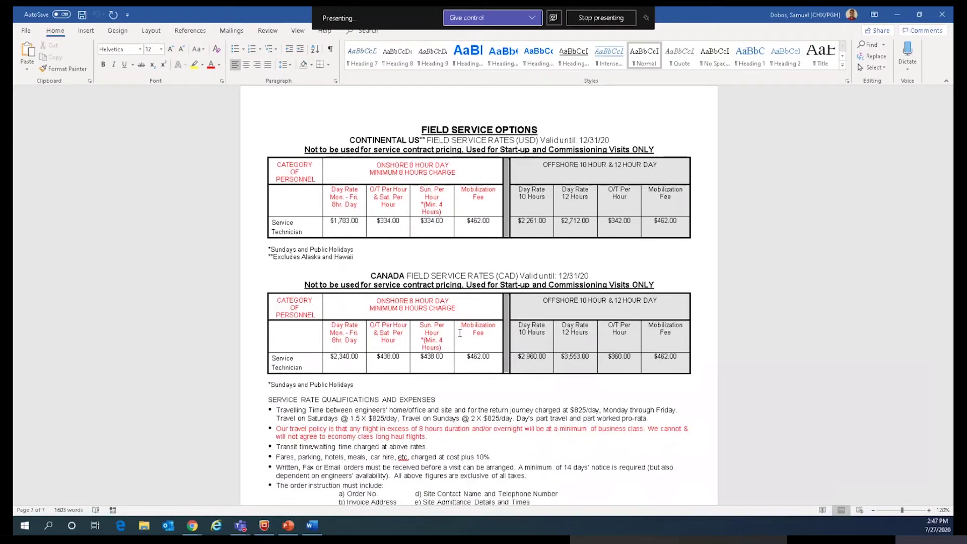
{"action": "scroll", "coordinate": [459, 333], "scroll_direction": "down", "scroll_amount": 4}
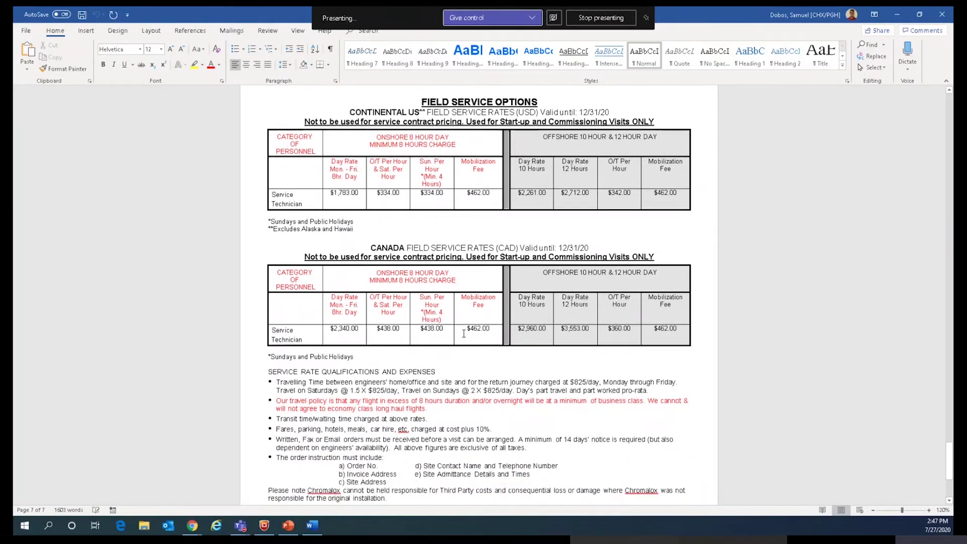
{"action": "scroll", "coordinate": [472, 334], "scroll_direction": "down", "scroll_amount": 2}
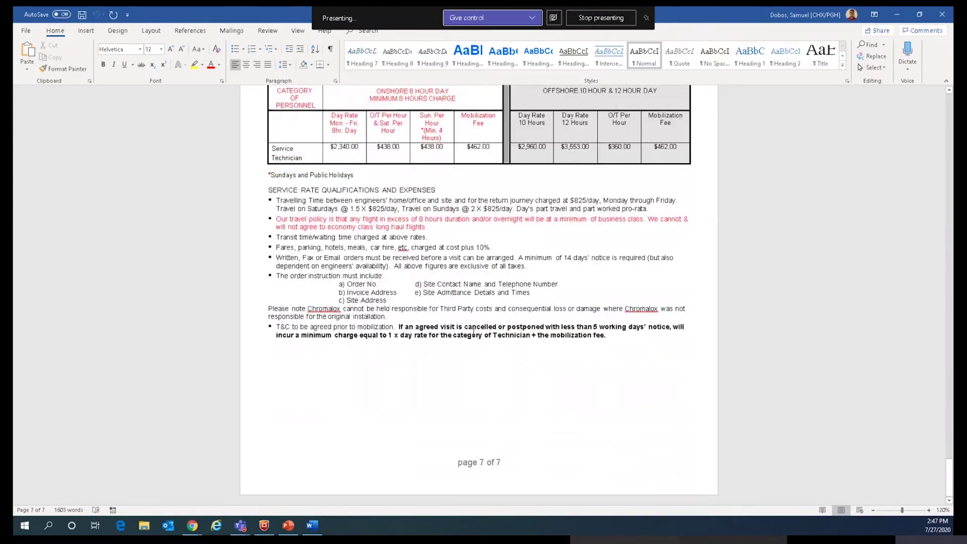
- Close the print popup on the quote transaction page and return to the Word proposal
{"action": "left_click", "coordinate": [898, 15]}
{"action": "left_click", "coordinate": [321, 163]}
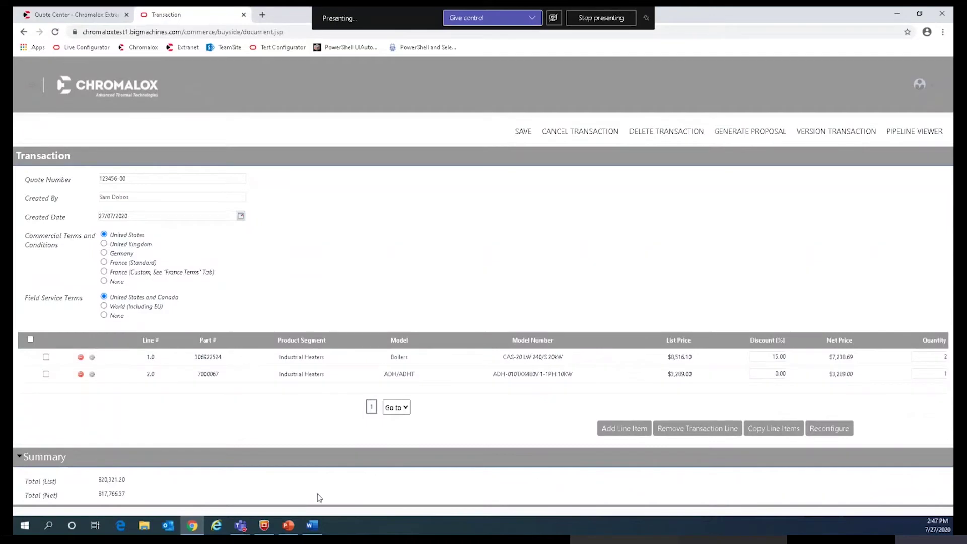
{"action": "left_click", "coordinate": [312, 525]}
- Type 'Special Note' in the blank space below the heater table
{"action": "scroll", "coordinate": [410, 355], "scroll_direction": "up", "scroll_amount": 5}
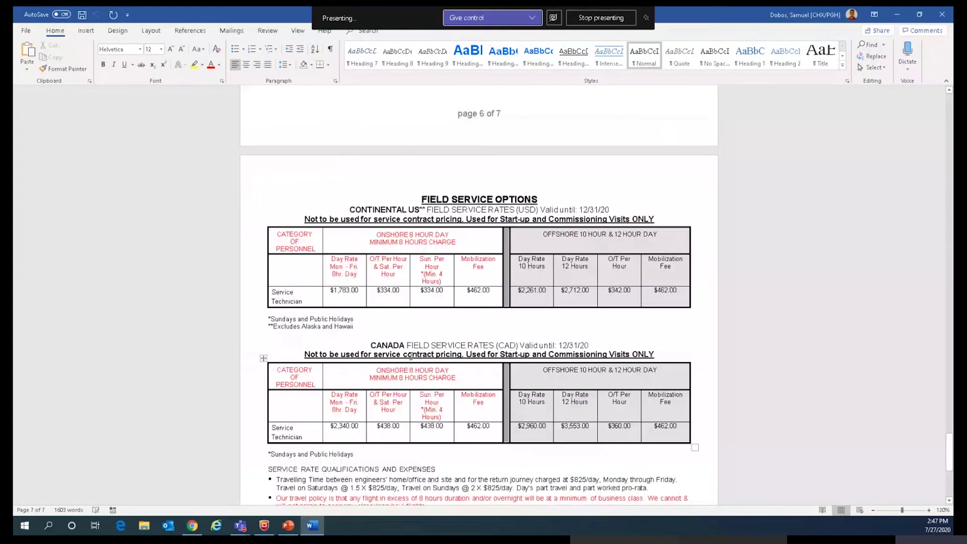
{"action": "scroll", "coordinate": [410, 356], "scroll_direction": "up", "scroll_amount": 15}
{"action": "scroll", "coordinate": [411, 359], "scroll_direction": "up", "scroll_amount": 15}
{"action": "scroll", "coordinate": [383, 354], "scroll_direction": "down", "scroll_amount": 9}
{"action": "double_click", "coordinate": [339, 341]}
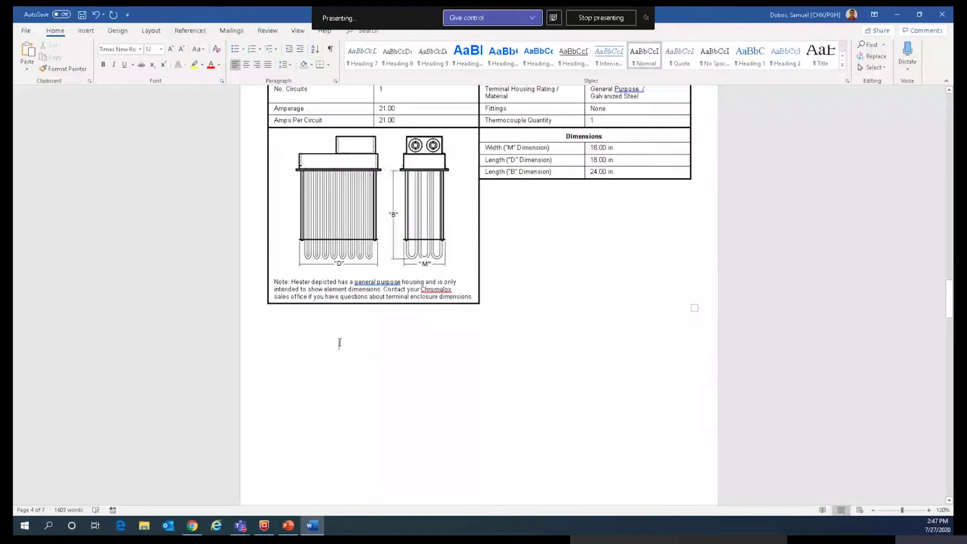
{"action": "type", "text": "Spec"}
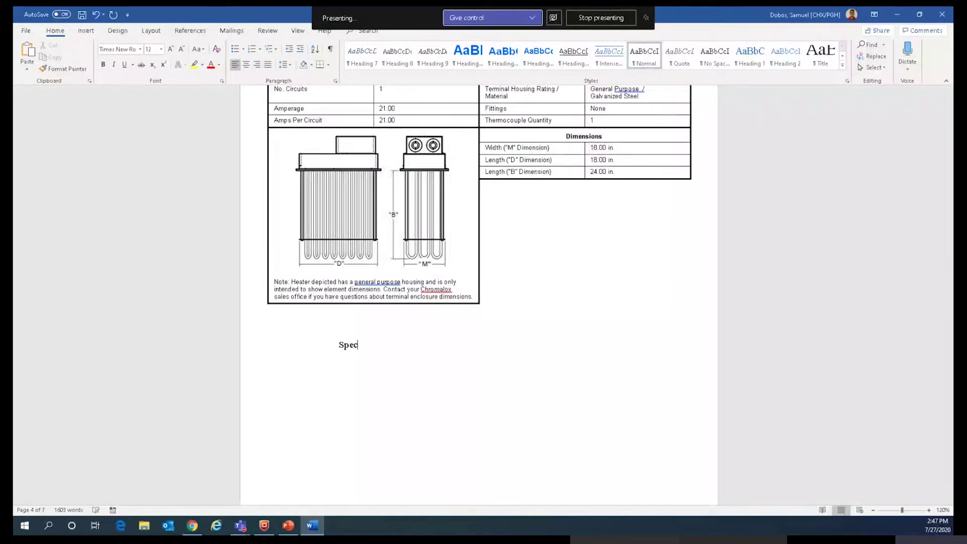
{"action": "type", "text": "ial Note"}
- Minimize Word to reveal the Oracle CPQ transaction page for quote 123456-00
{"action": "scroll", "coordinate": [444, 375], "scroll_direction": "down", "scroll_amount": 1}
{"action": "scroll", "coordinate": [444, 374], "scroll_direction": "down", "scroll_amount": 1}
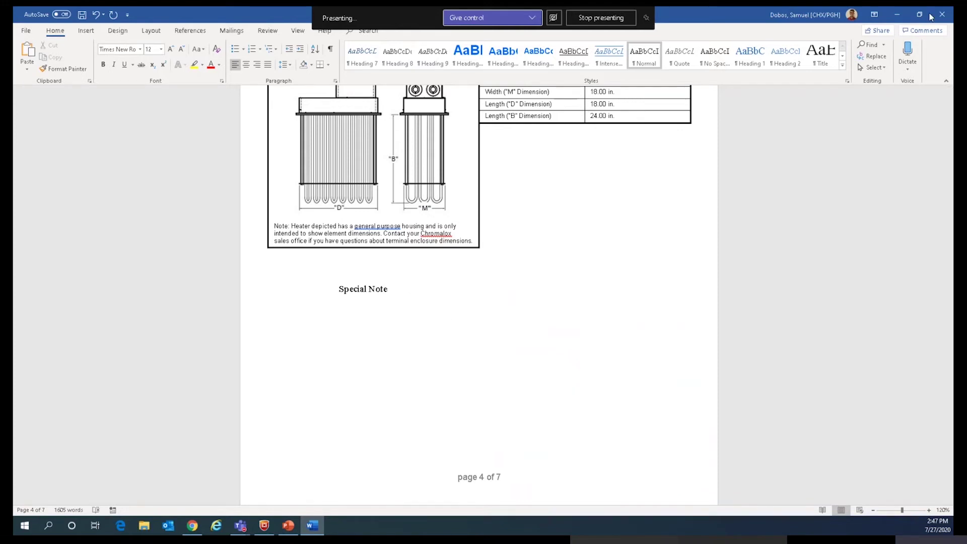
{"action": "left_click", "coordinate": [896, 17]}
- Move PowerPoint to the other monitor, then open the Oracle Quote to Order - Manager list via Home
{"action": "left_click", "coordinate": [288, 525]}
{"action": "left_click_drag", "start_coordinate": [478, 204], "coordinate": [13, 204]}
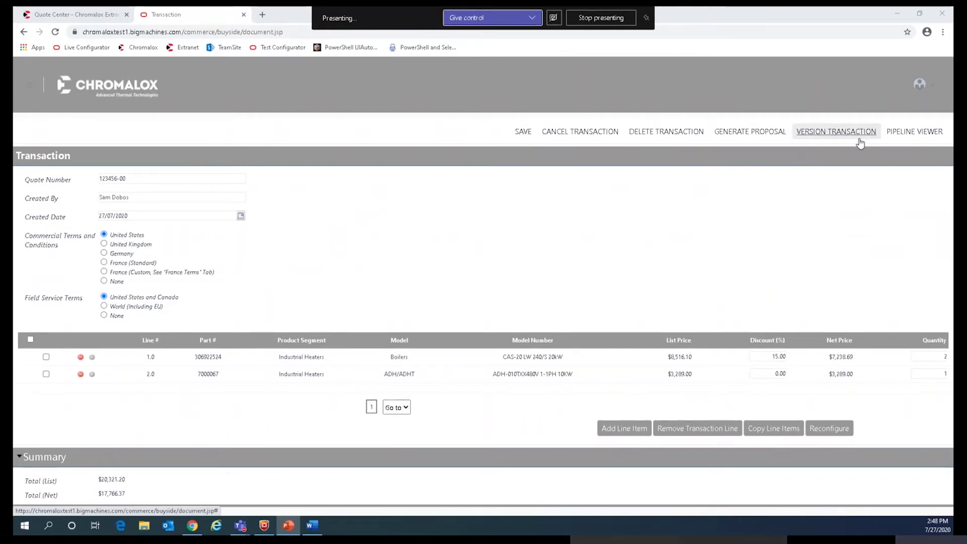
{"action": "left_click", "coordinate": [932, 88]}
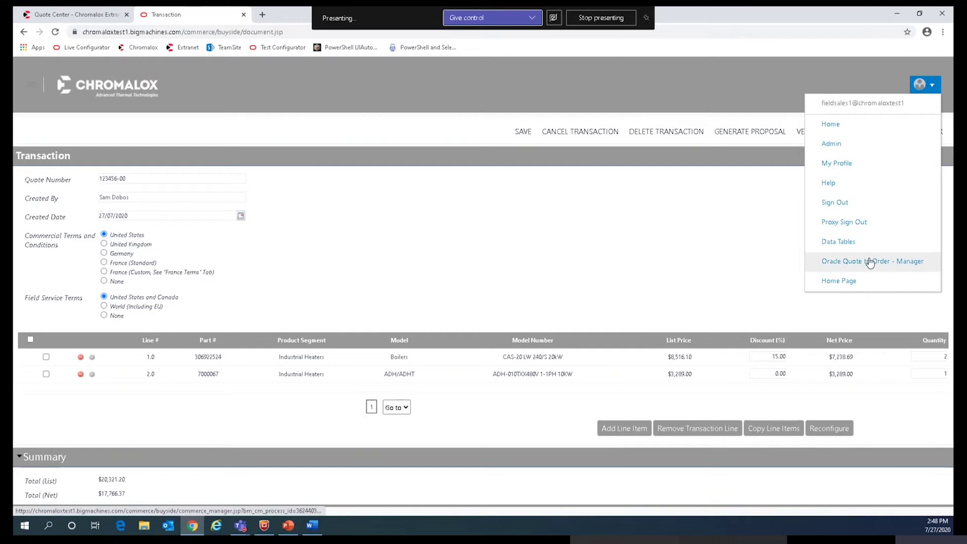
{"action": "mouse_move", "coordinate": [931, 87]}
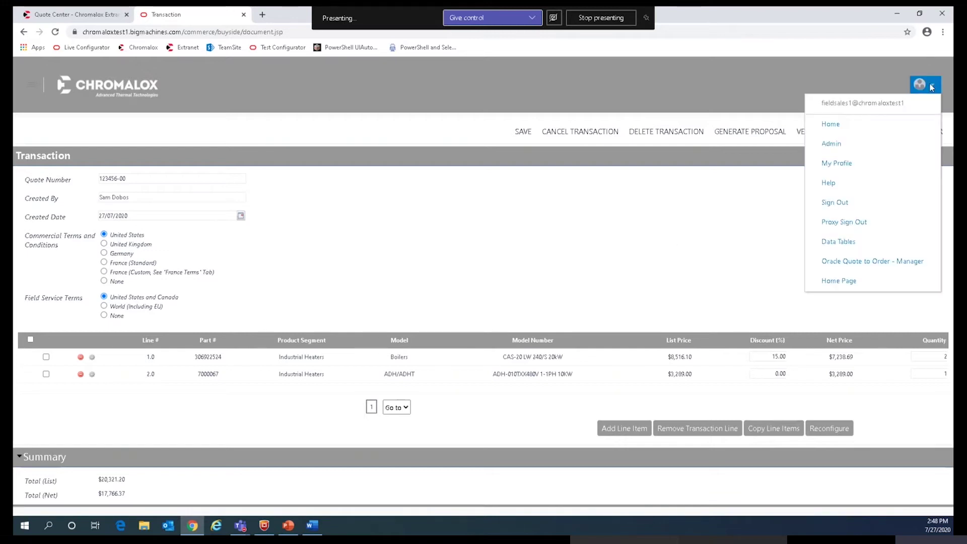
{"action": "left_click", "coordinate": [840, 128]}
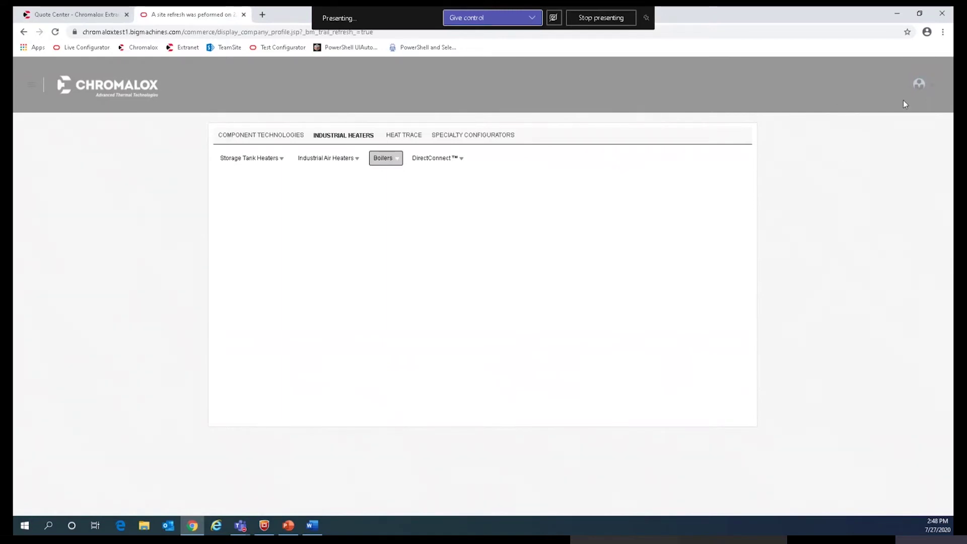
{"action": "left_click", "coordinate": [924, 83]}
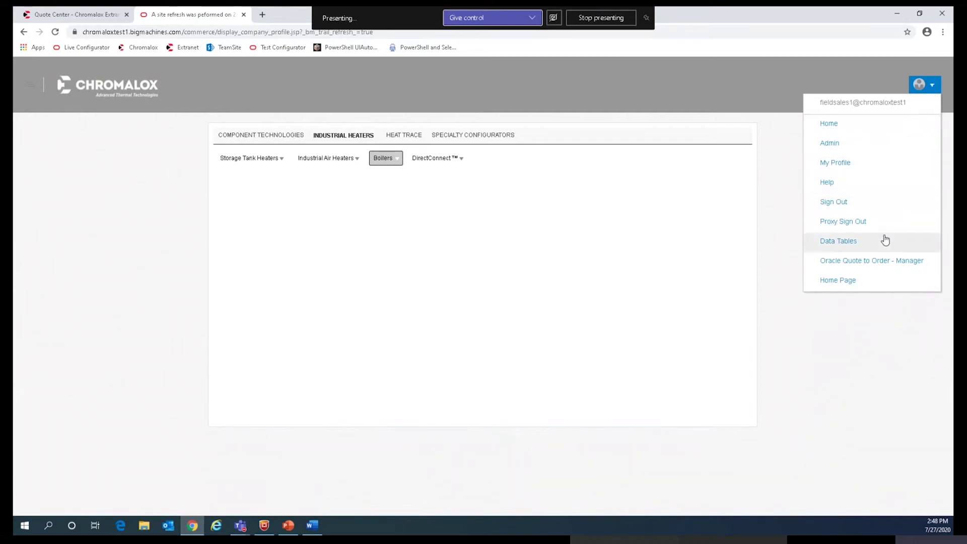
{"action": "left_click", "coordinate": [865, 262]}
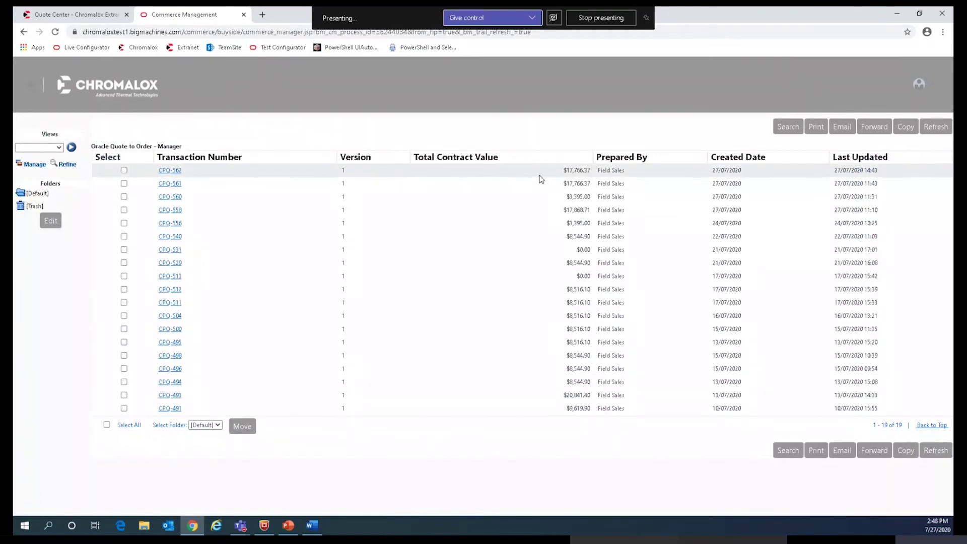
- Open the top transaction, CPQ-562 at $17,766.37, from the Quote to Order - Manager list
{"action": "left_click", "coordinate": [168, 172]}
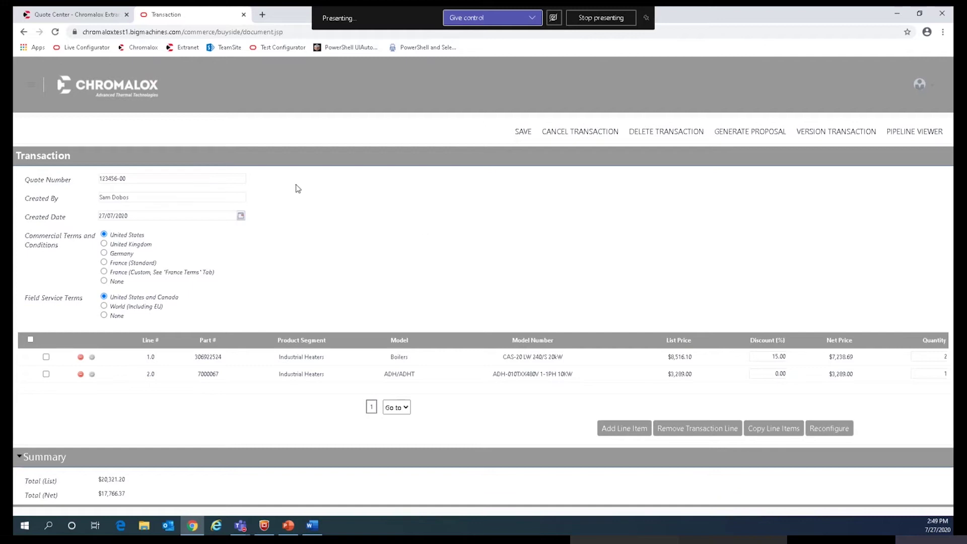
{"action": "left_click", "coordinate": [152, 178]}
{"action": "key", "text": "BackSpace"}
{"action": "key", "text": "BackSpace"}
{"action": "key", "text": "BackSpace"}
{"action": "left_click", "coordinate": [414, 222]}
{"action": "left_click", "coordinate": [133, 178]}
{"action": "type", "text": "-00"}
{"action": "left_click", "coordinate": [437, 239]}
{"action": "left_click", "coordinate": [217, 180]}
{"action": "left_click", "coordinate": [303, 192]}
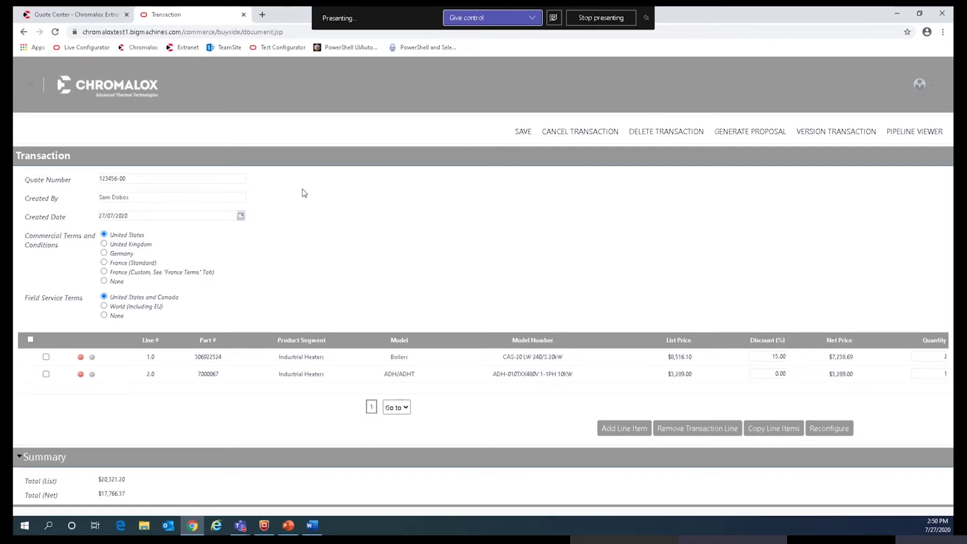
- Replace Quote Number 123456-00 with 'Budget'
{"action": "left_click_drag", "start_coordinate": [153, 182], "coordinate": [50, 183]}
{"action": "type", "text": "Budget"}
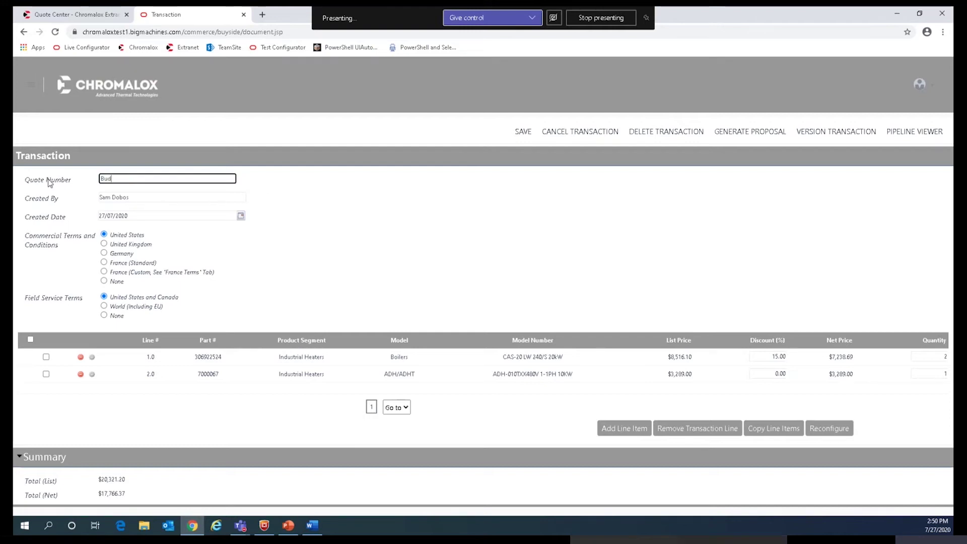
{"action": "left_click", "coordinate": [368, 218]}
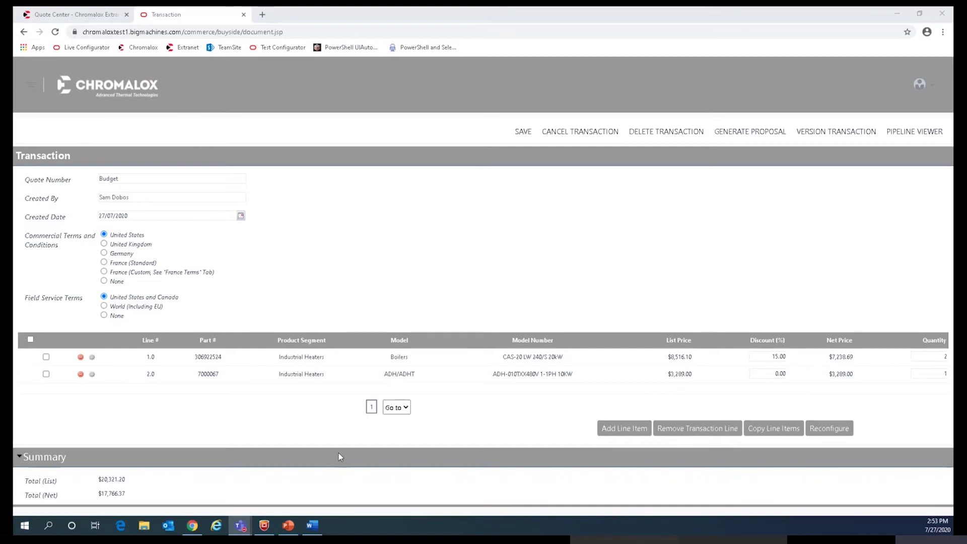
{"action": "left_click", "coordinate": [313, 531]}
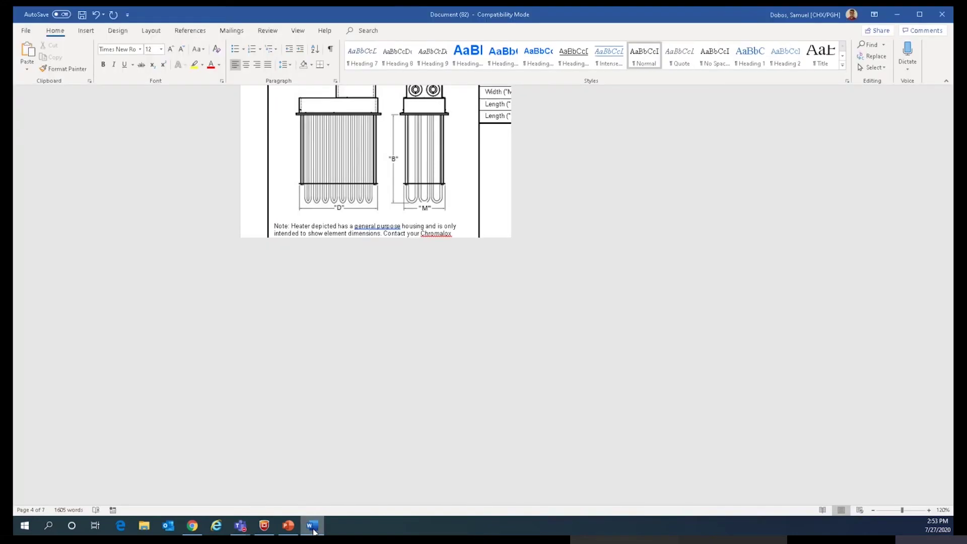
{"action": "scroll", "coordinate": [508, 327], "scroll_direction": "up", "scroll_amount": 2}
{"action": "scroll", "coordinate": [508, 327], "scroll_direction": "up", "scroll_amount": 3}
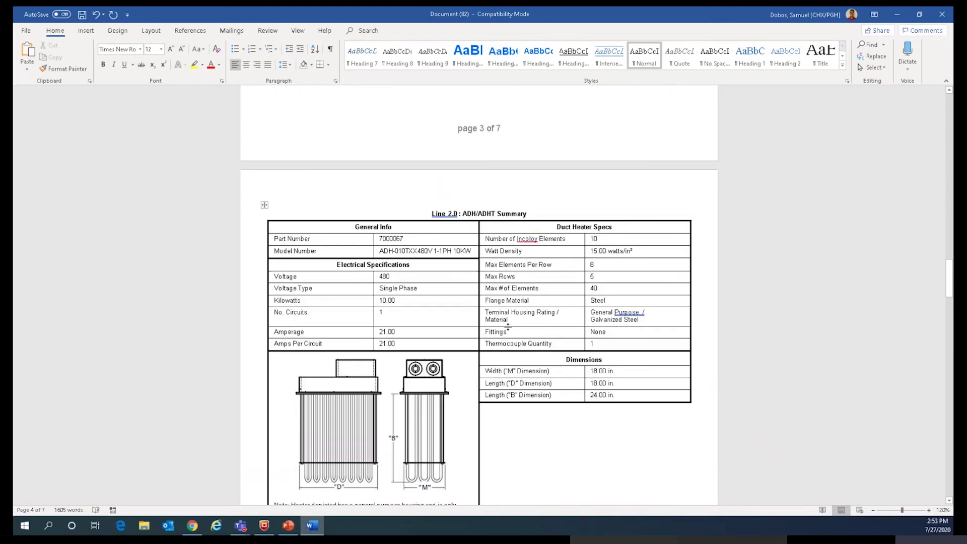
{"action": "scroll", "coordinate": [508, 326], "scroll_direction": "down", "scroll_amount": 1}
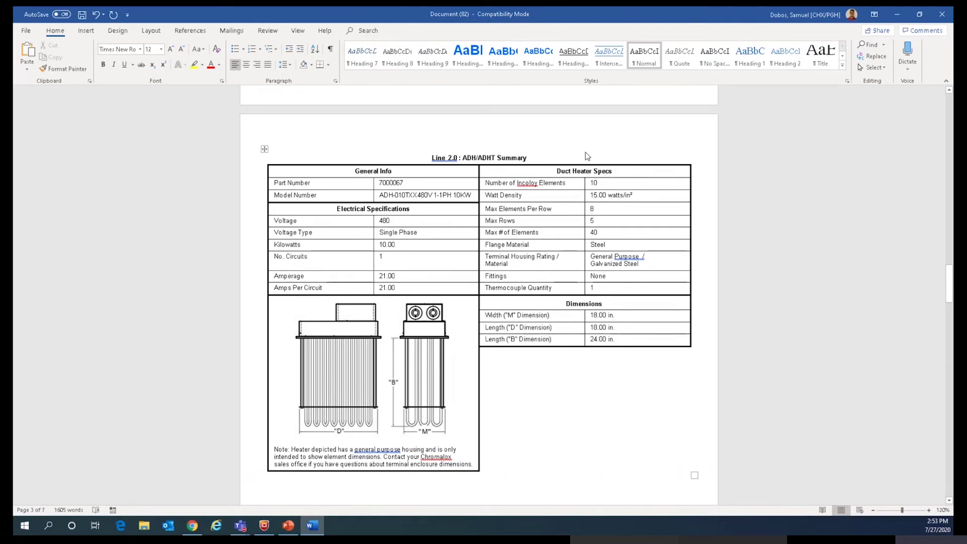
{"action": "left_click", "coordinate": [898, 18]}
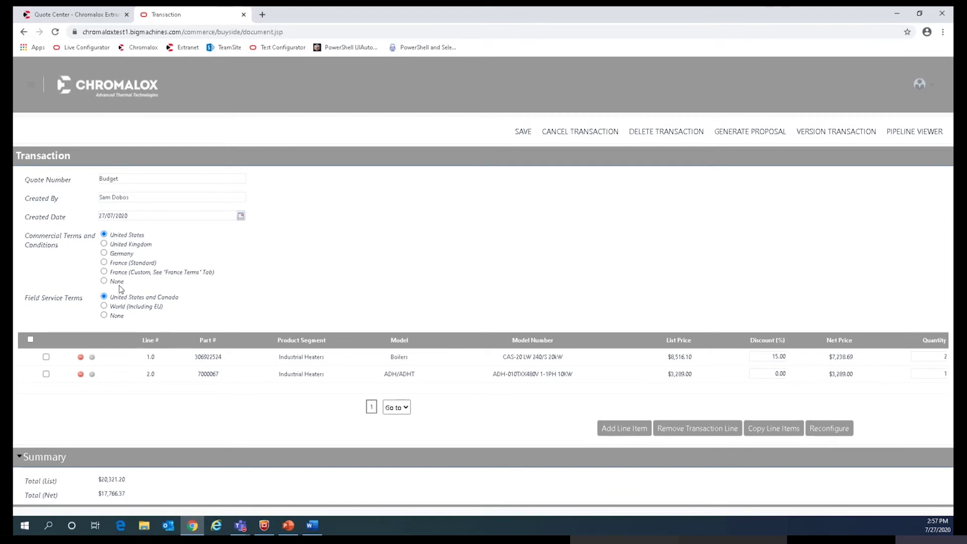
- Set Commercial and Field Service Terms to None, then run PowerPoint's slide show from slide 7
{"action": "left_click", "coordinate": [104, 281]}
{"action": "left_click", "coordinate": [104, 315]}
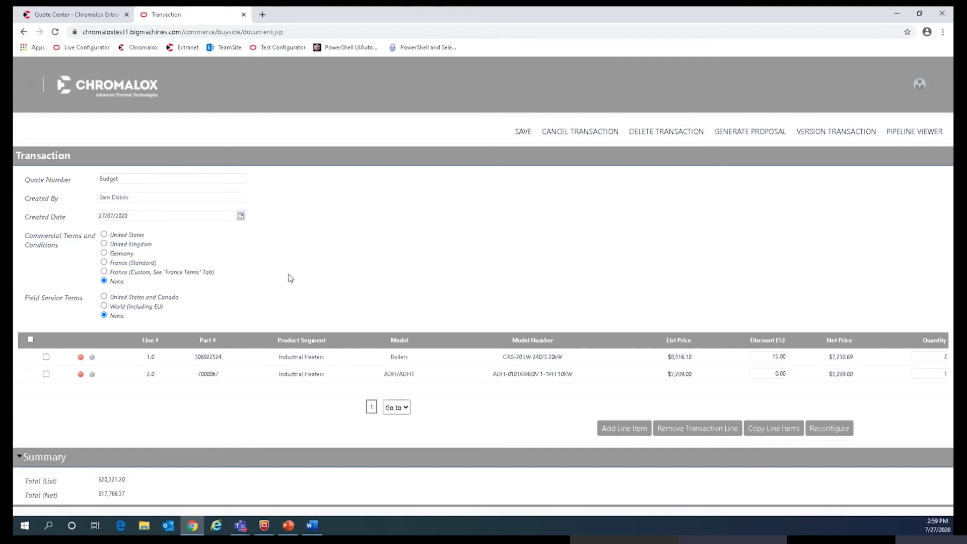
{"action": "left_click", "coordinate": [290, 529]}
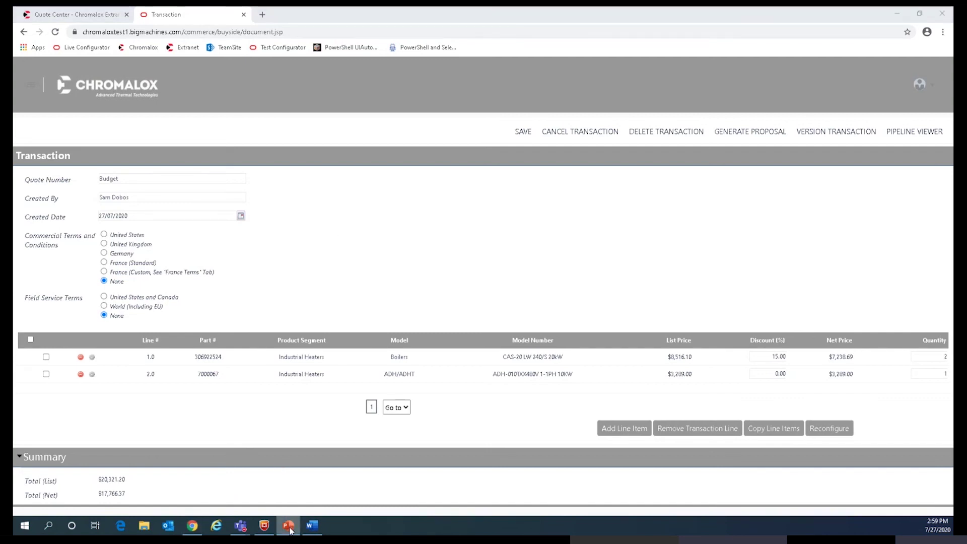
{"action": "left_click_drag", "start_coordinate": [0, 199], "coordinate": [589, 11]}
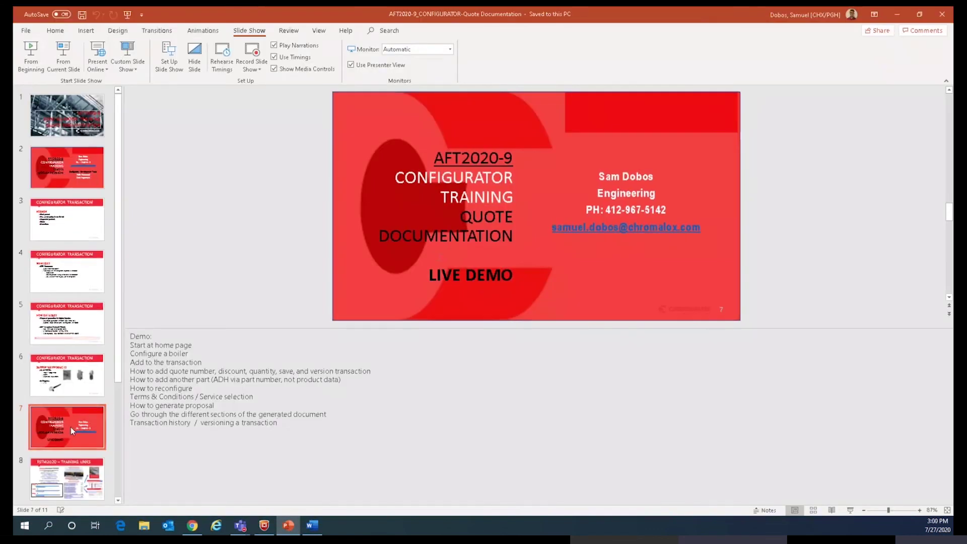
{"action": "left_click", "coordinate": [851, 510]}
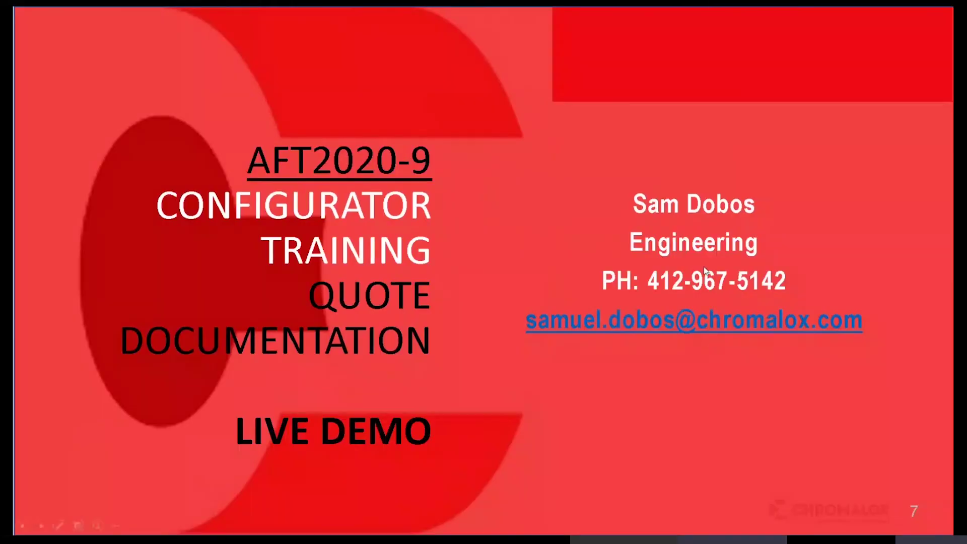